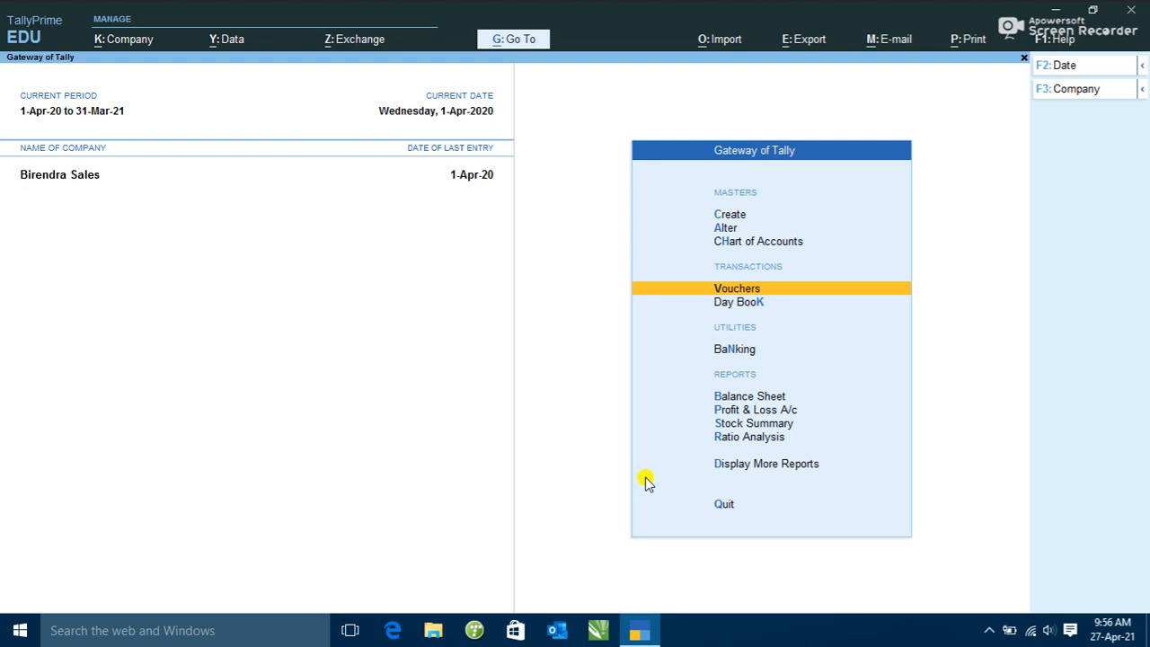
key(Return)
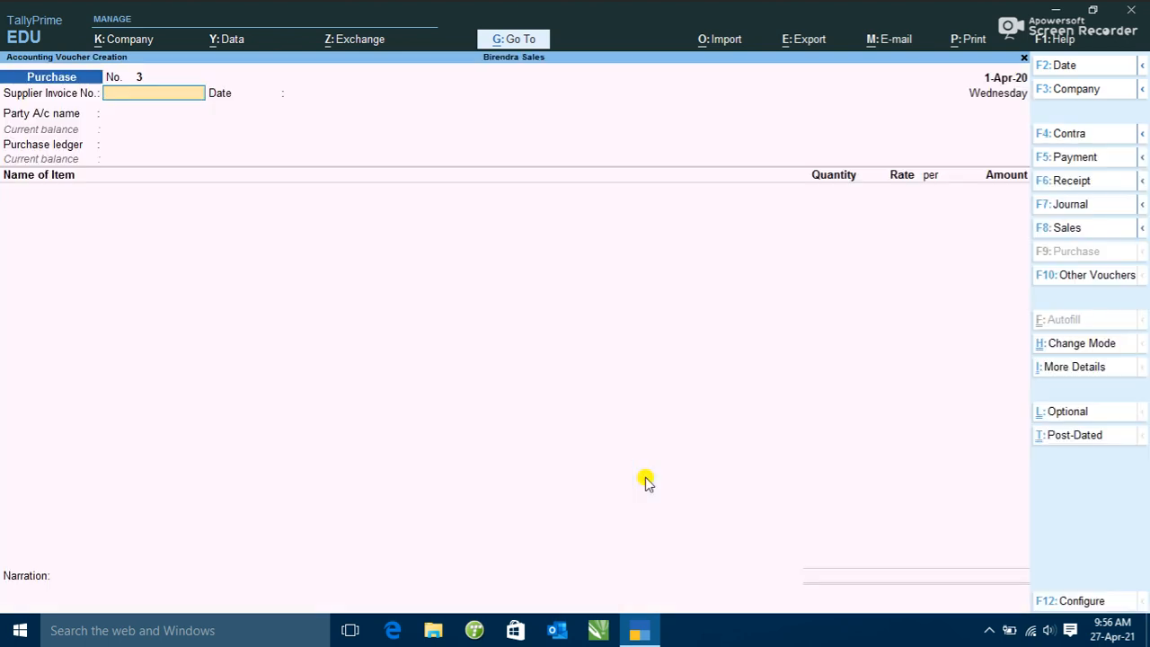
key(Escape)
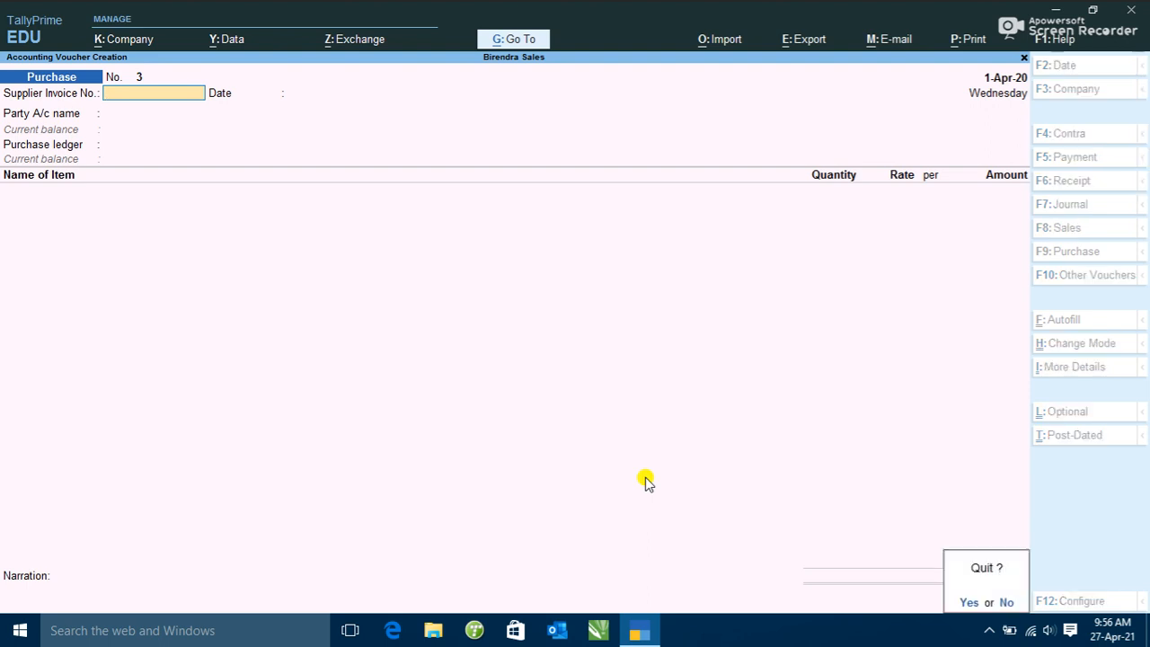
key(y)
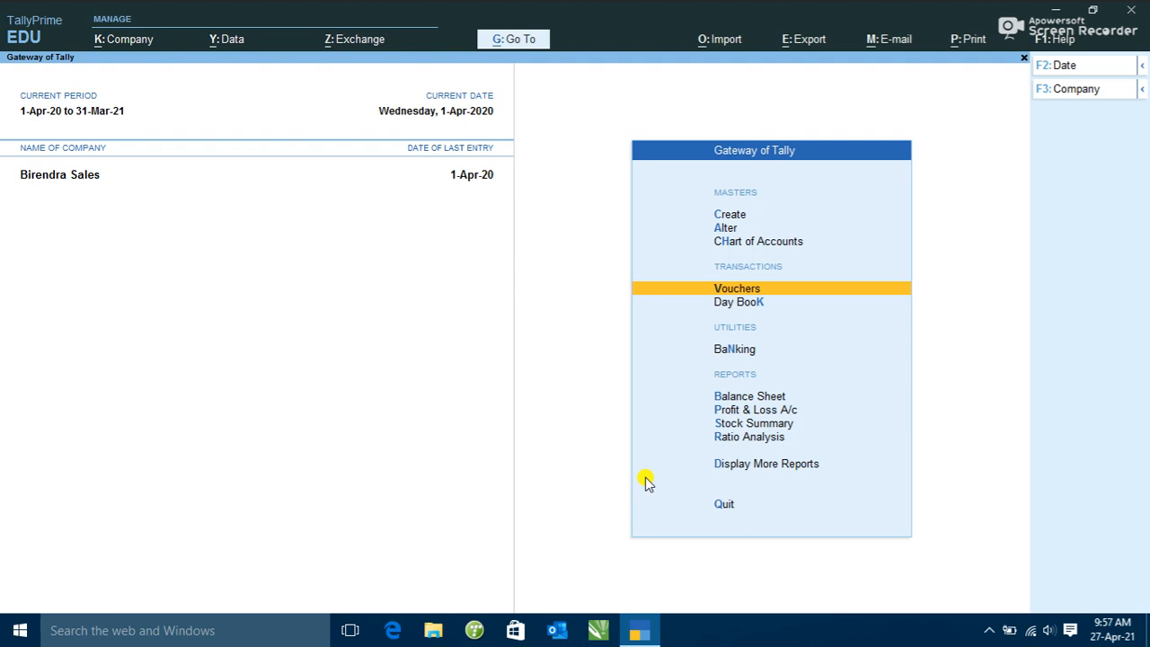
Open the list of April purchase vouchers from the Purchase Register.
key(d)
key(a)
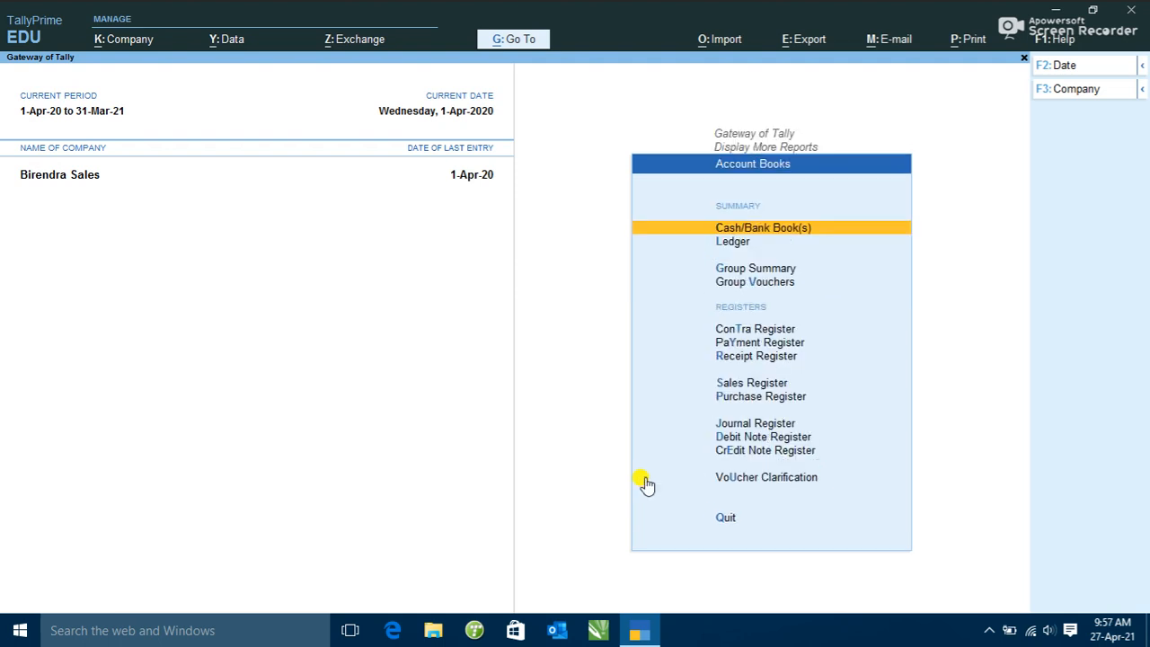
key(p)
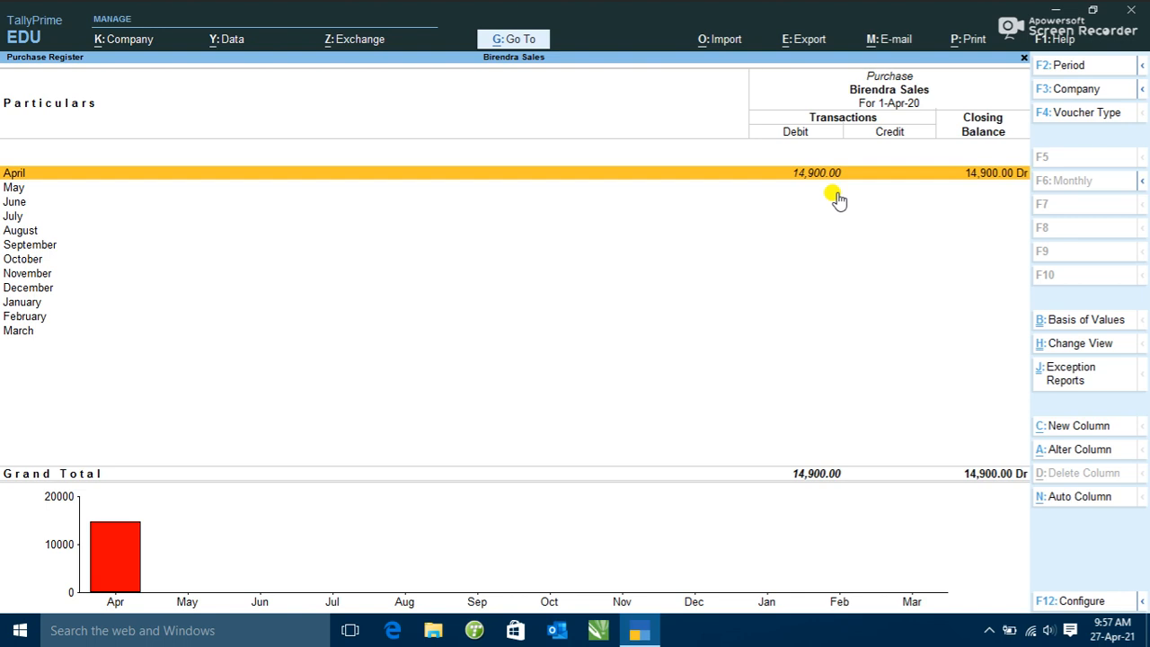
key(Return)
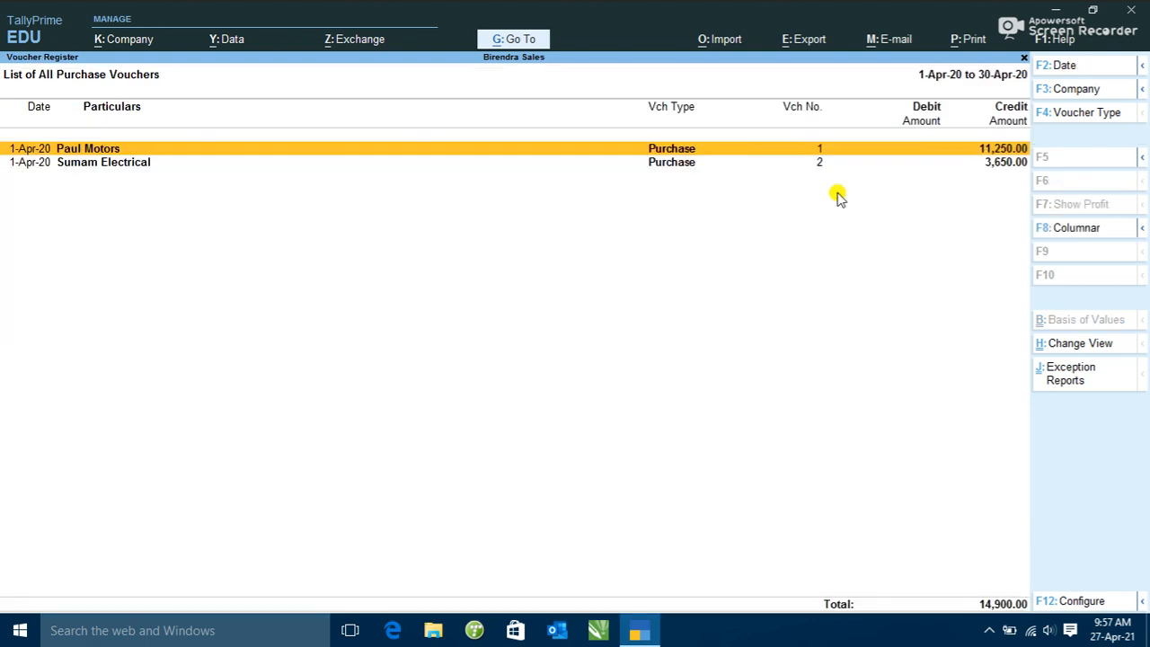
Examine the quantity and rate in the Paul Motors purchase voucher, closing it without saving changes.
key(Return)
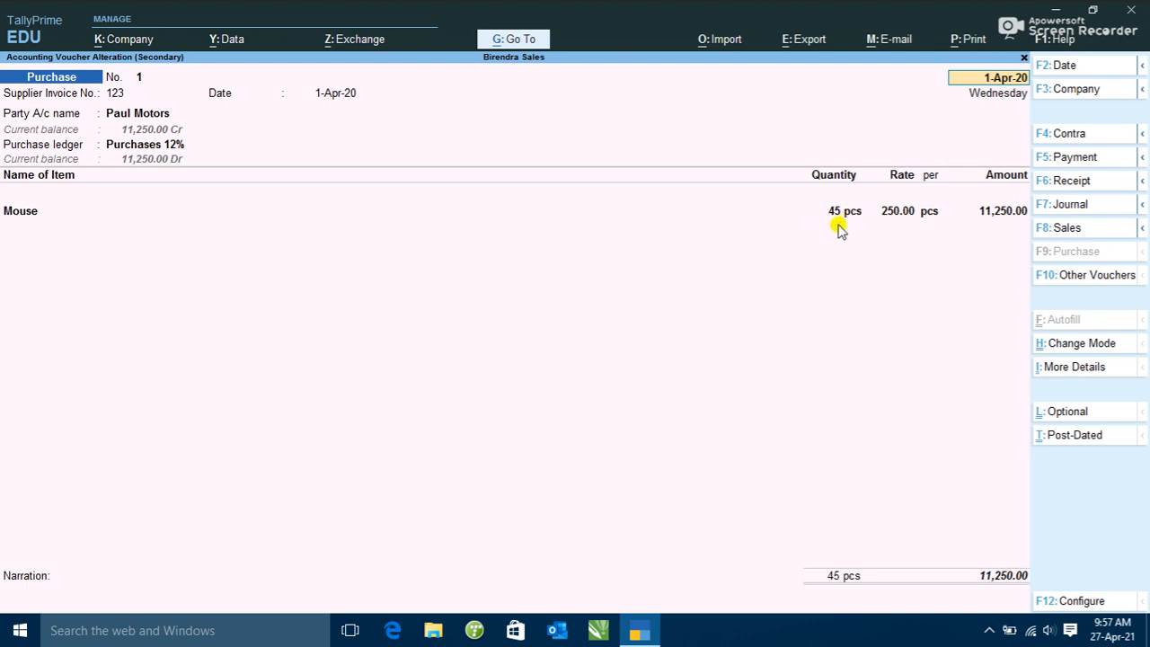
key(BackSpace)
key(Escape)
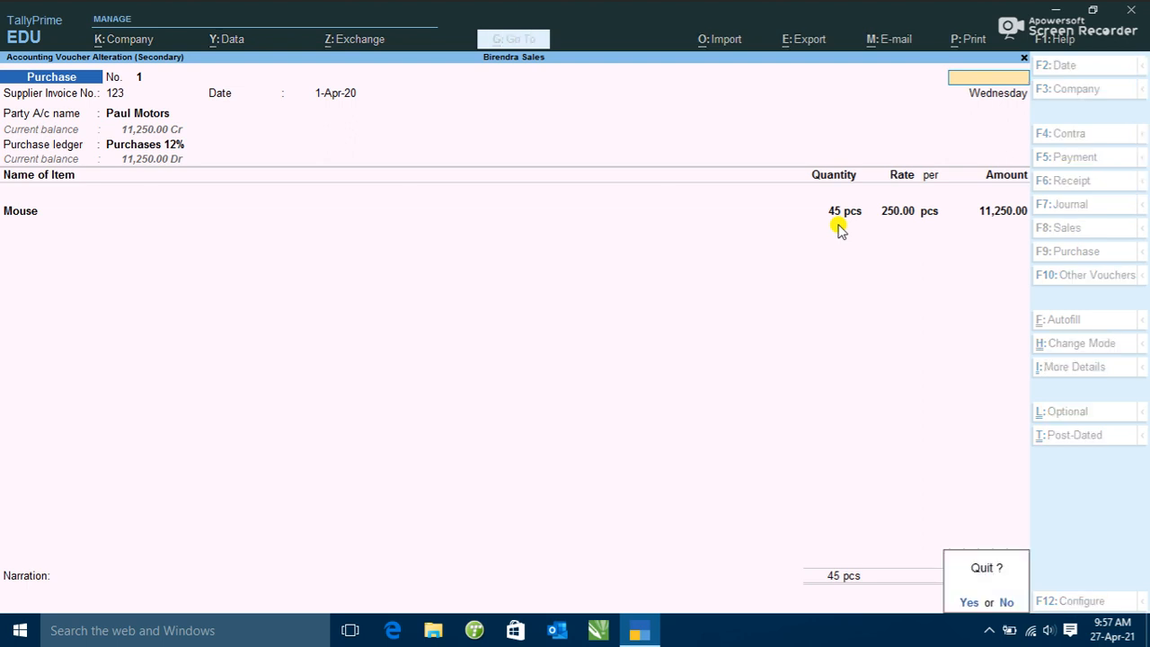
key(y)
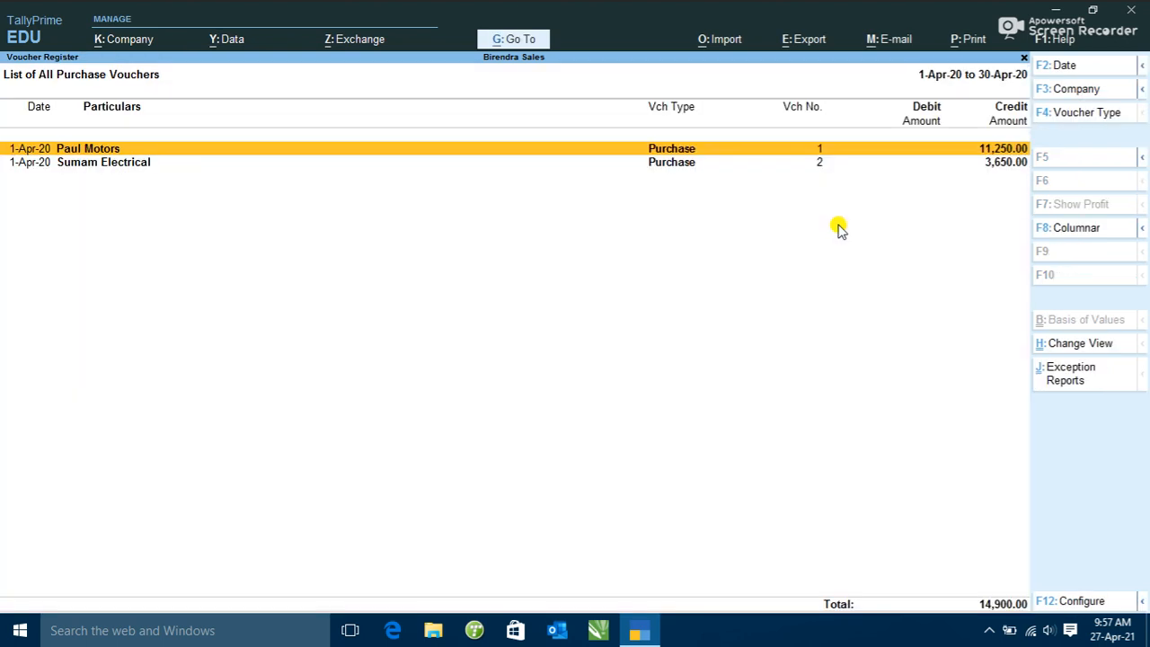
Check the Key Board line in the Sumam Electrical purchase voucher, delete that voucher, and return to the Gateway of Tally.
key(Down)
key(Return)
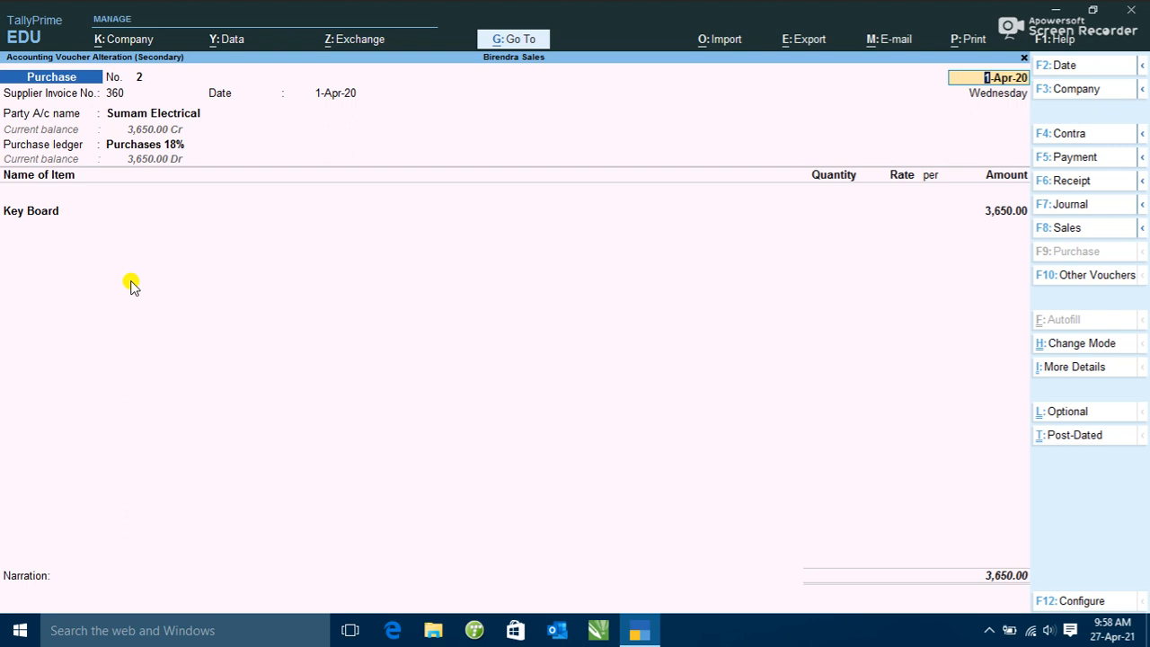
click(60, 210)
key(Return)
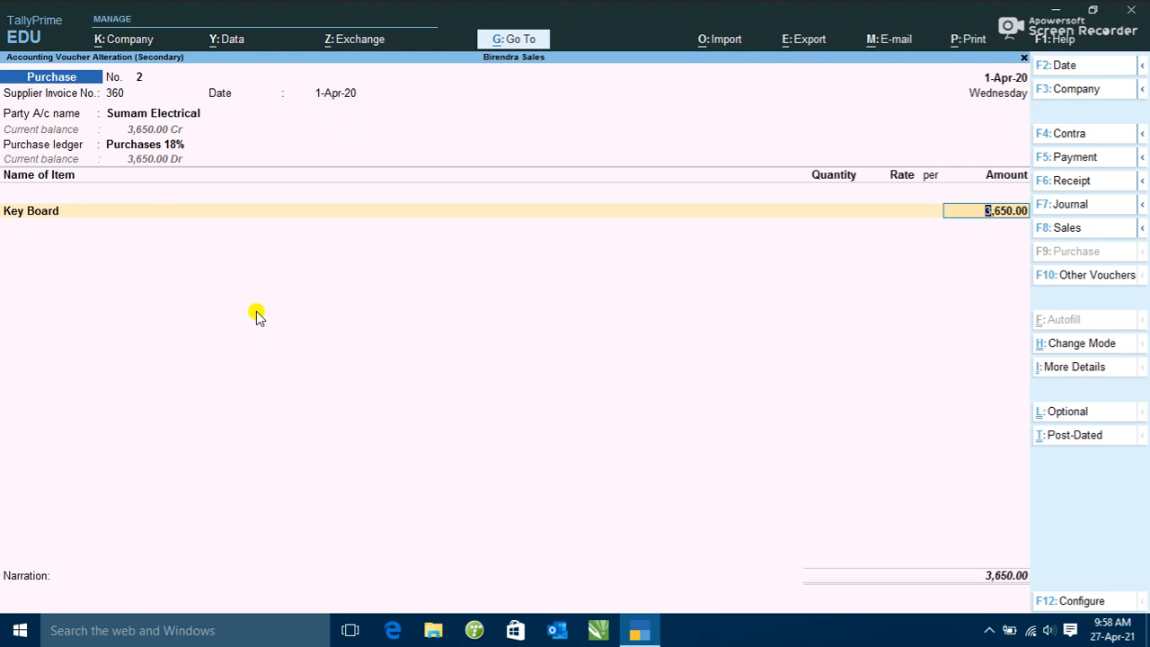
key(Return)
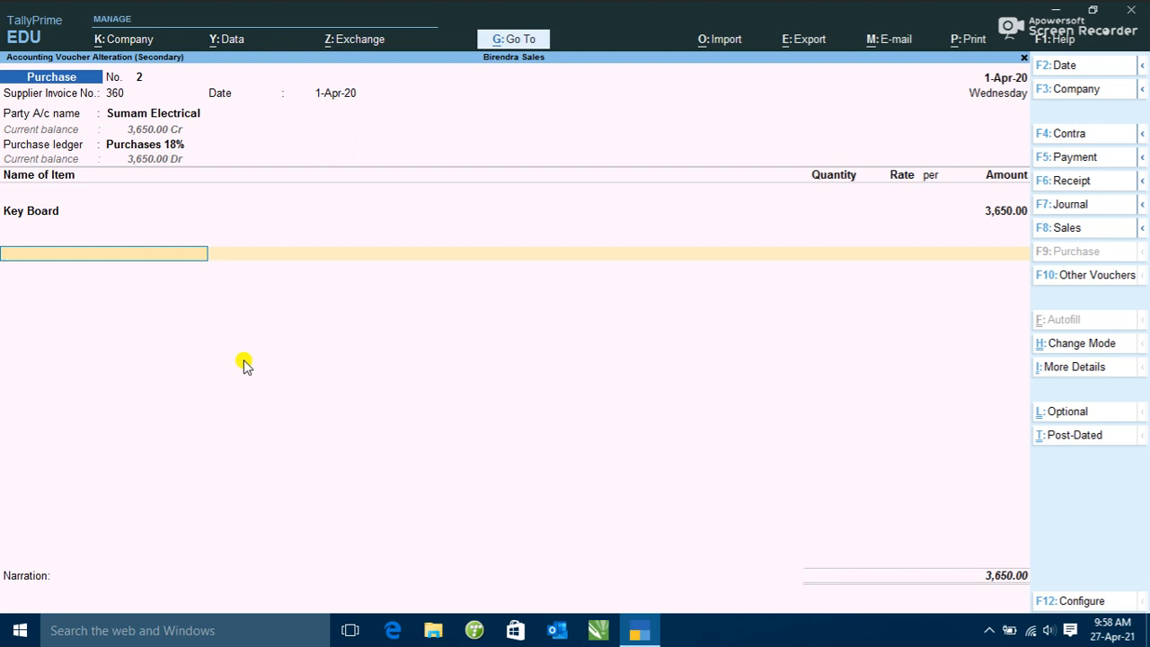
click(50, 213)
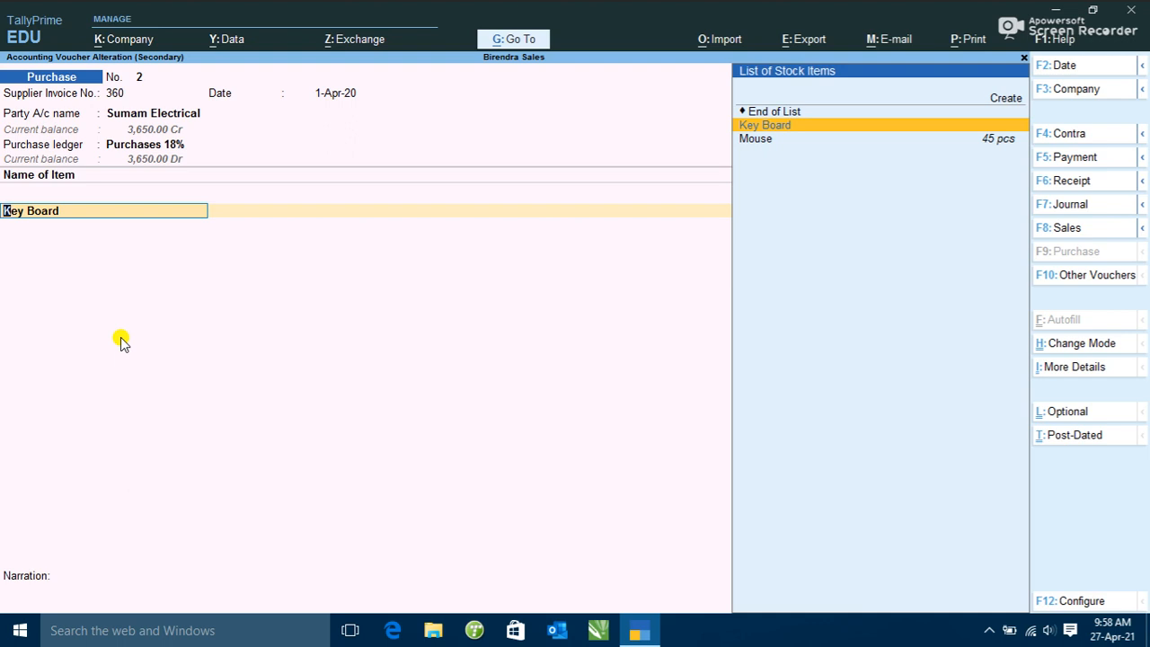
key(alt+d)
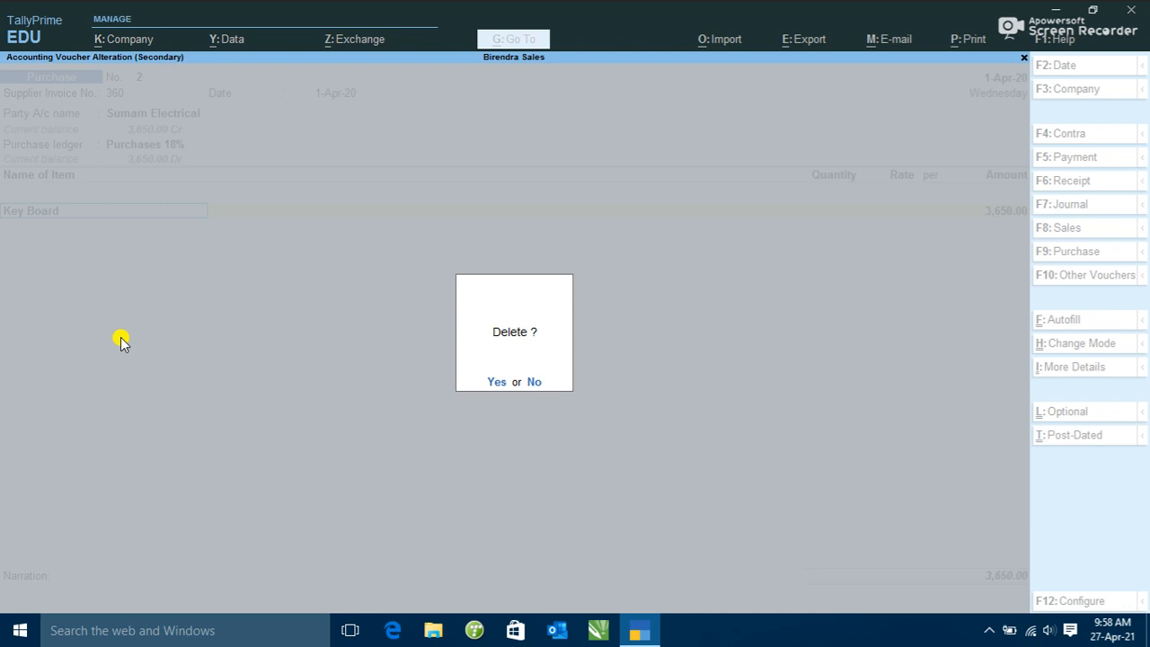
key(y)
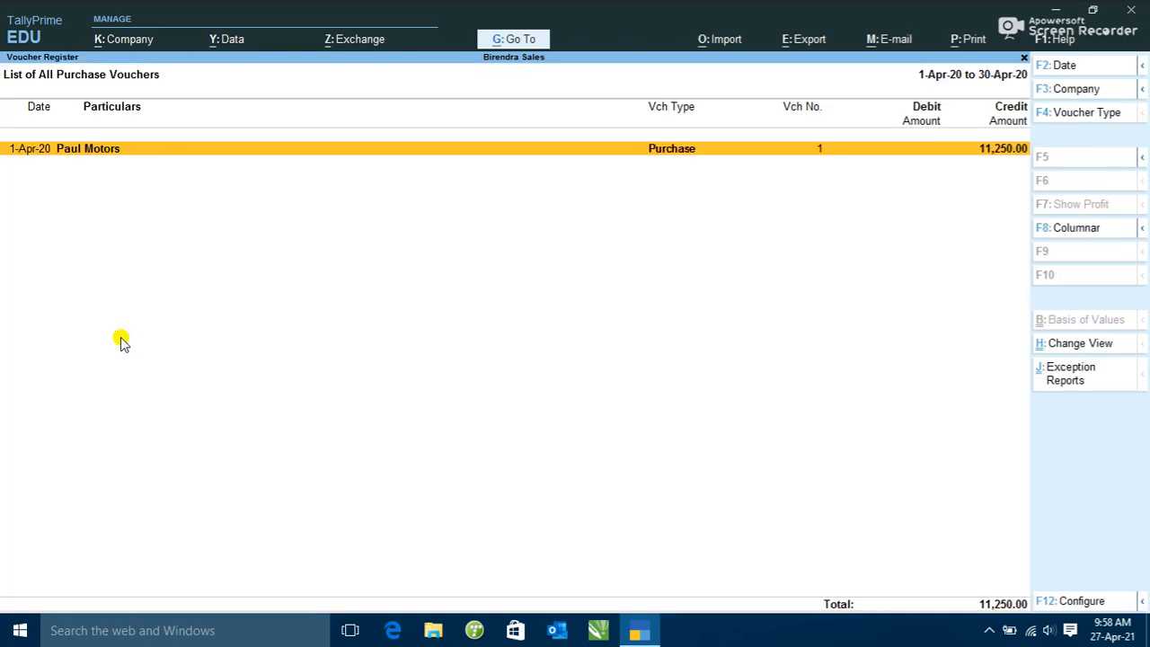
key(Escape)
key(Escape)
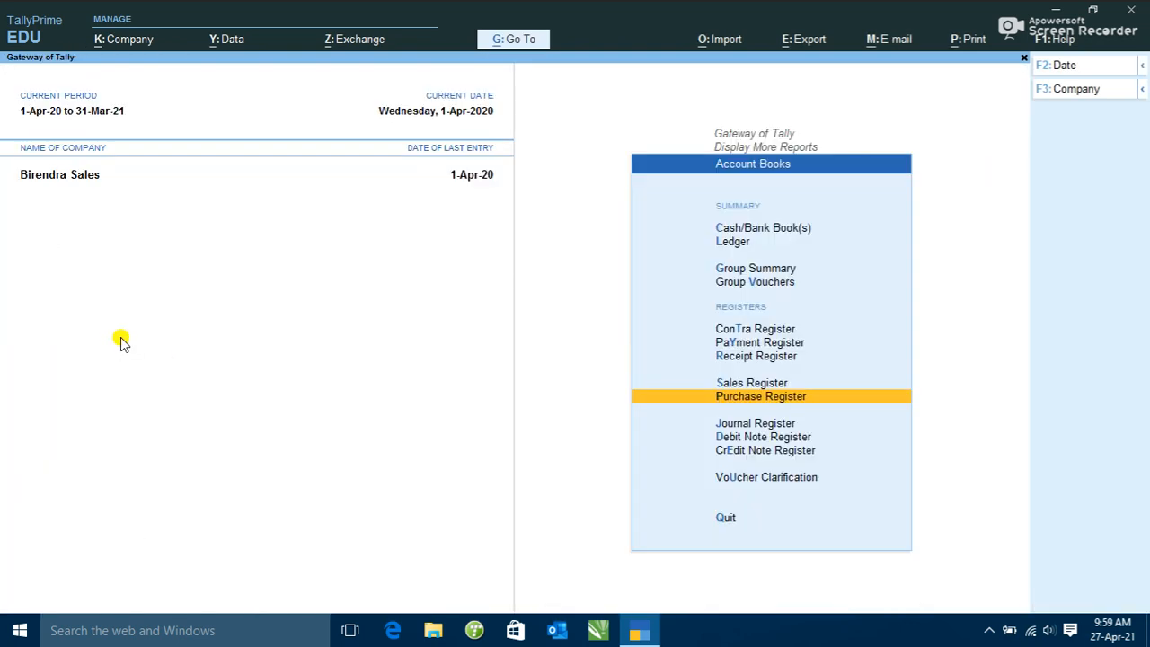
key(Escape)
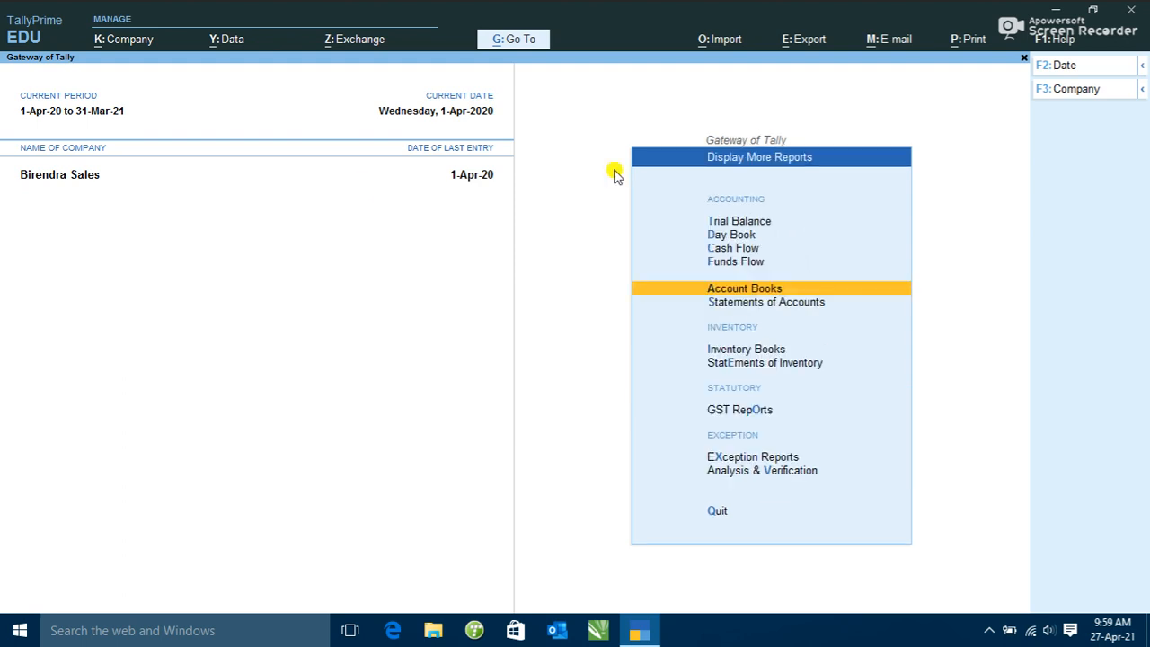
key(Escape)
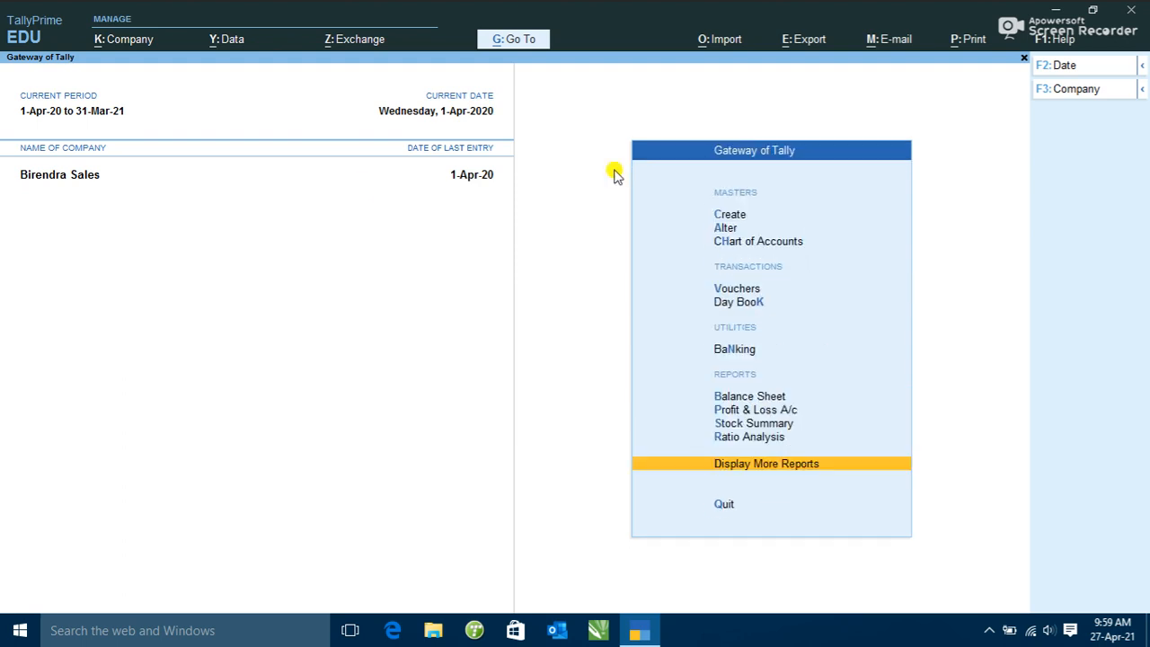
Open the Key Board stock item for alteration from the inventory masters.
key(Up)
key(Up)
key(Up)
key(Up)
key(Up)
key(Up)
key(Up)
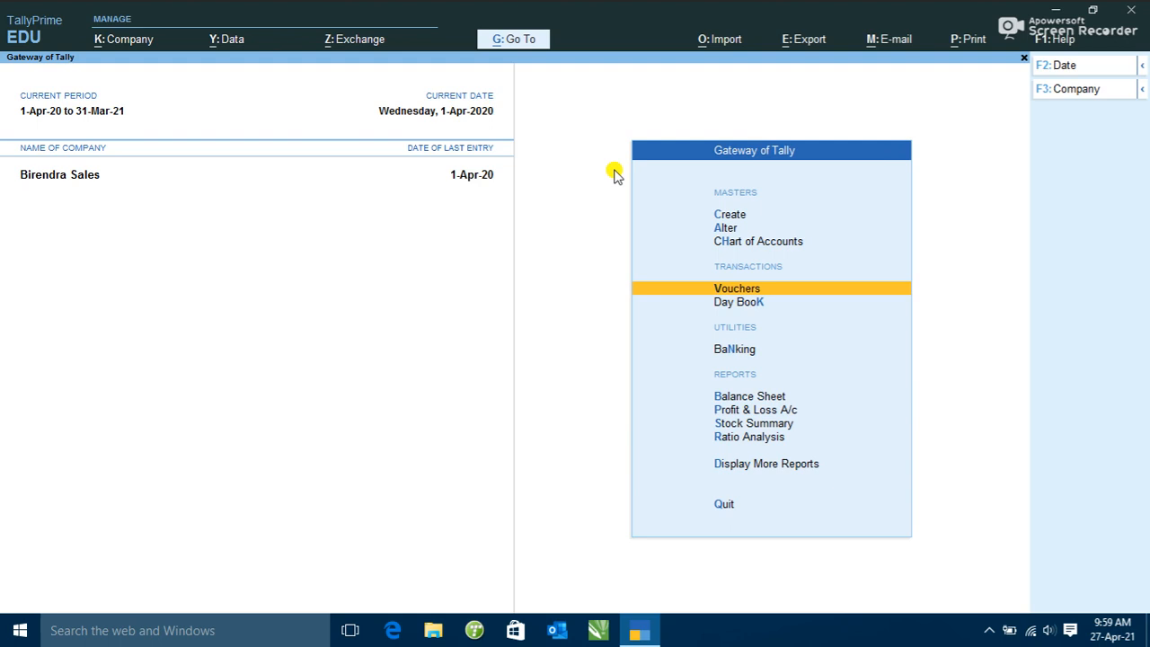
key(Up)
key(Up)
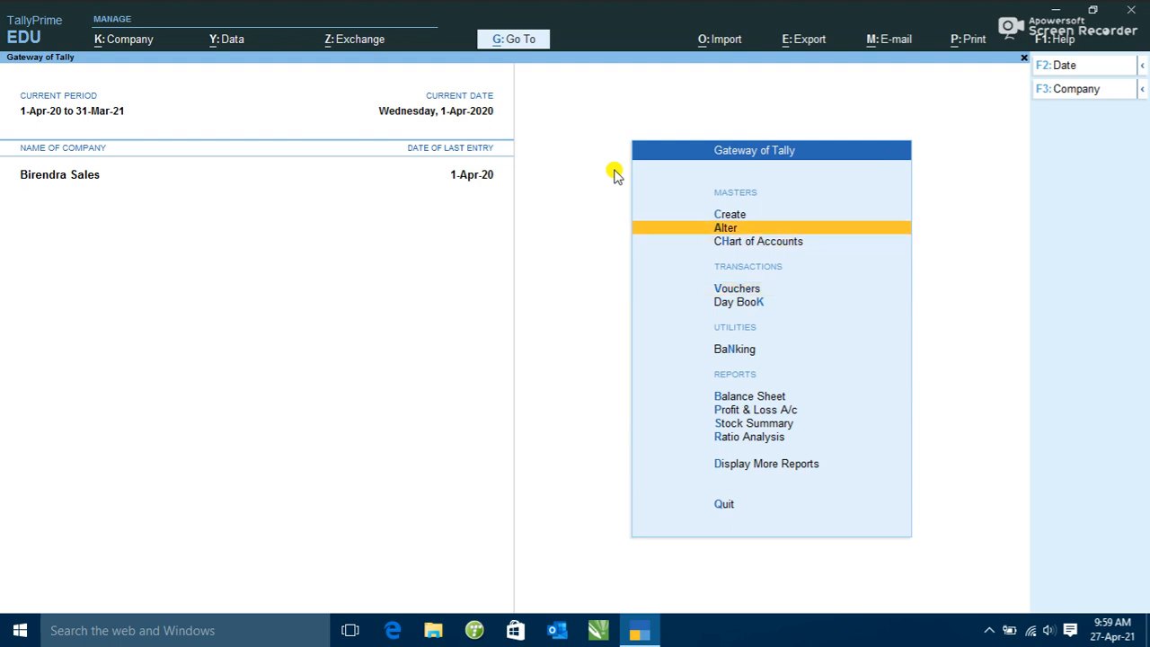
key(Return)
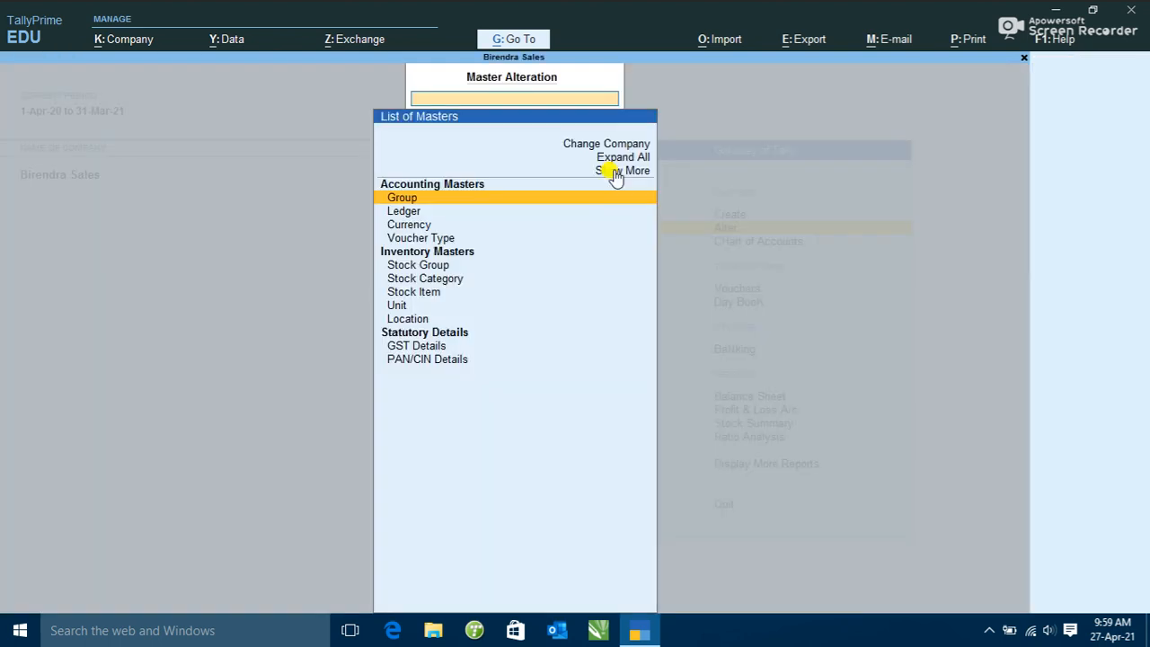
key(Down)
key(Down)
key(Down)
key(Down)
key(Down)
key(Down)
key(Down)
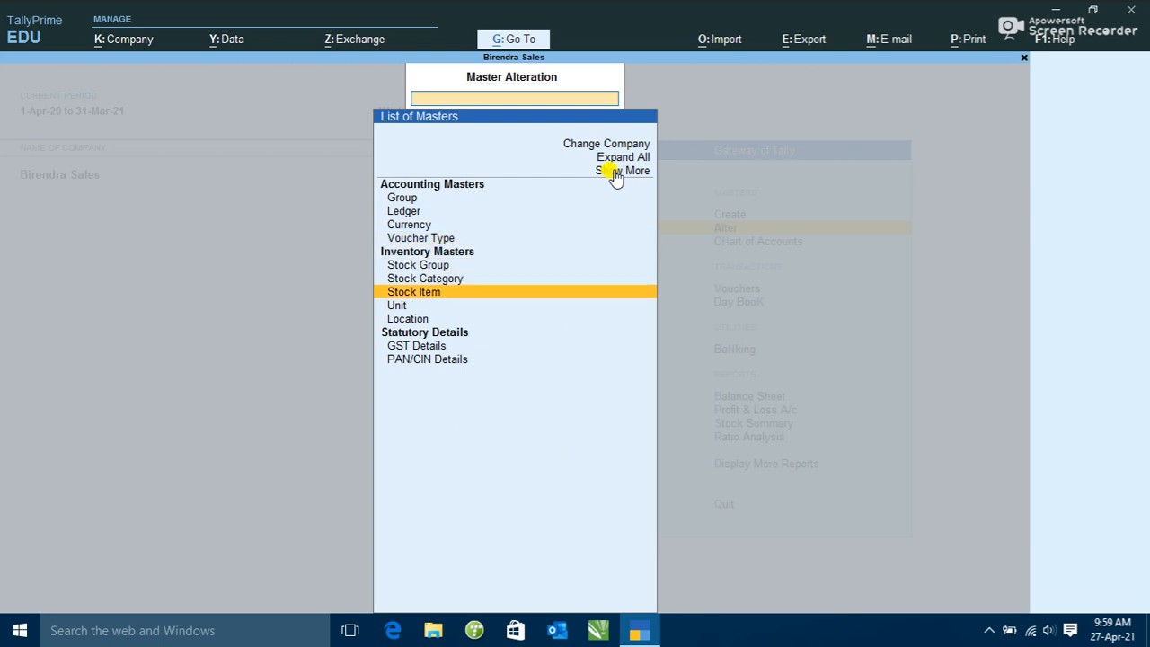
key(Return)
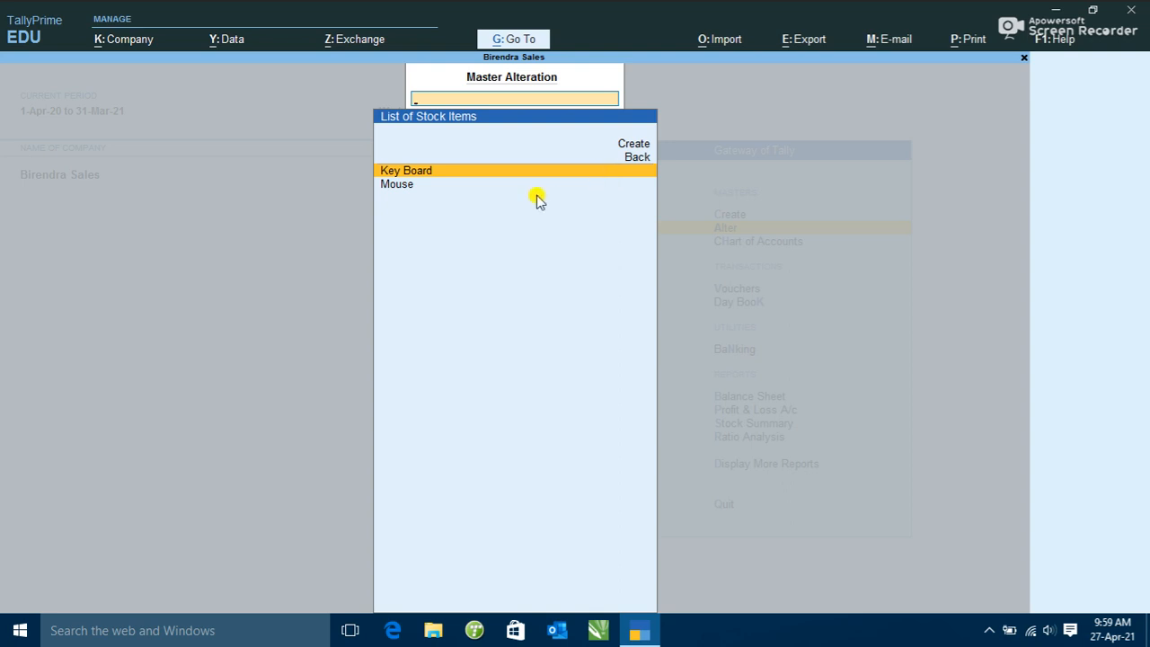
key(Return)
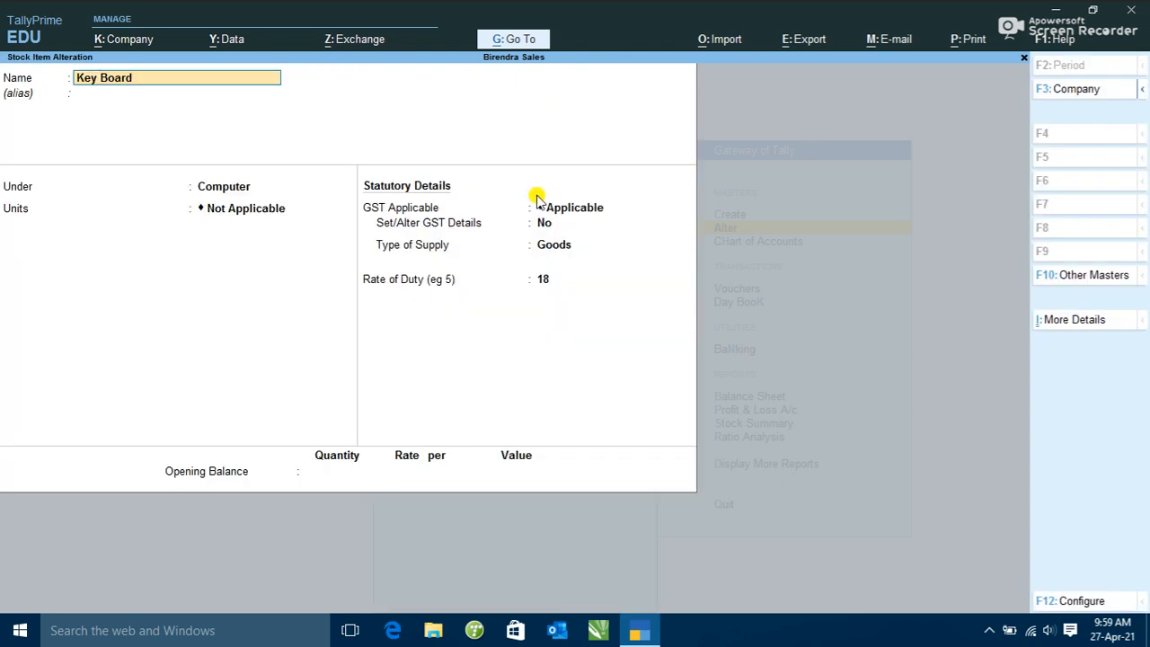
Set the Key Board stock item's units to pcs, save it with its other details kept, and leave master alteration.
key(Return)
key(Return)
key(Return)
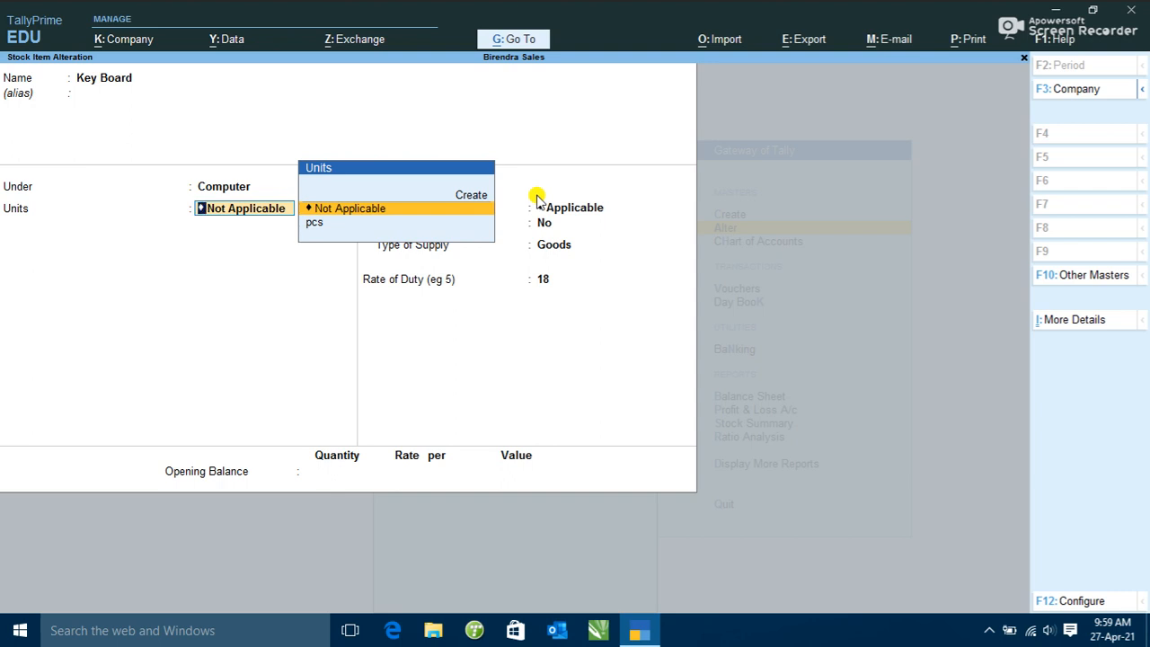
key(Down)
key(Return)
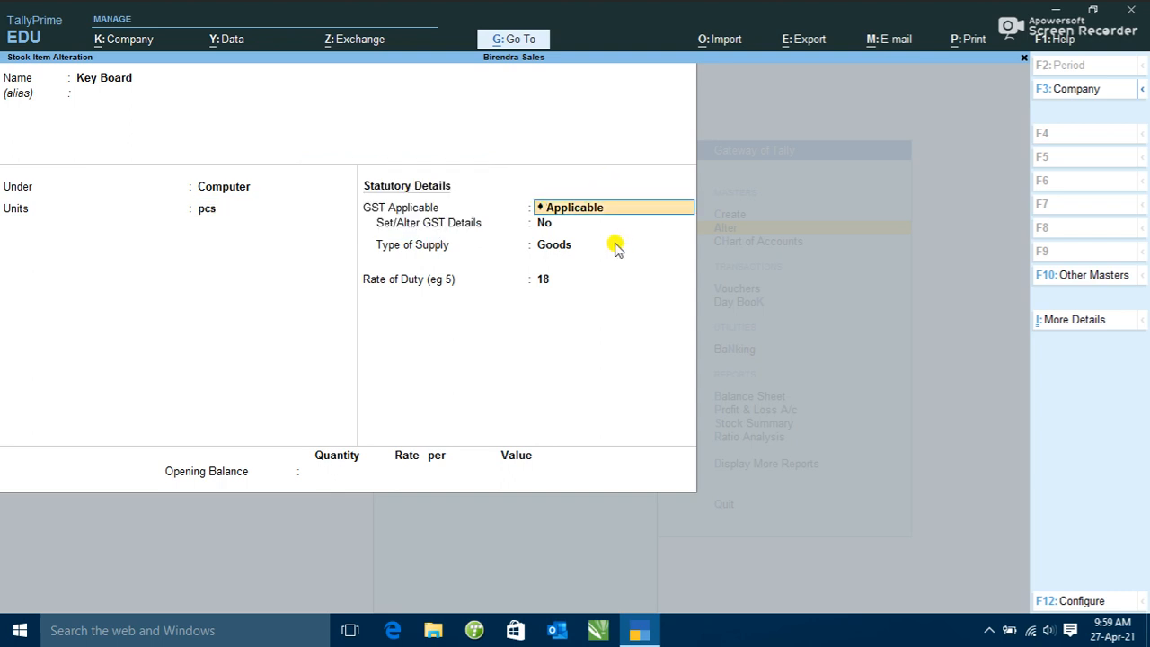
key(Return)
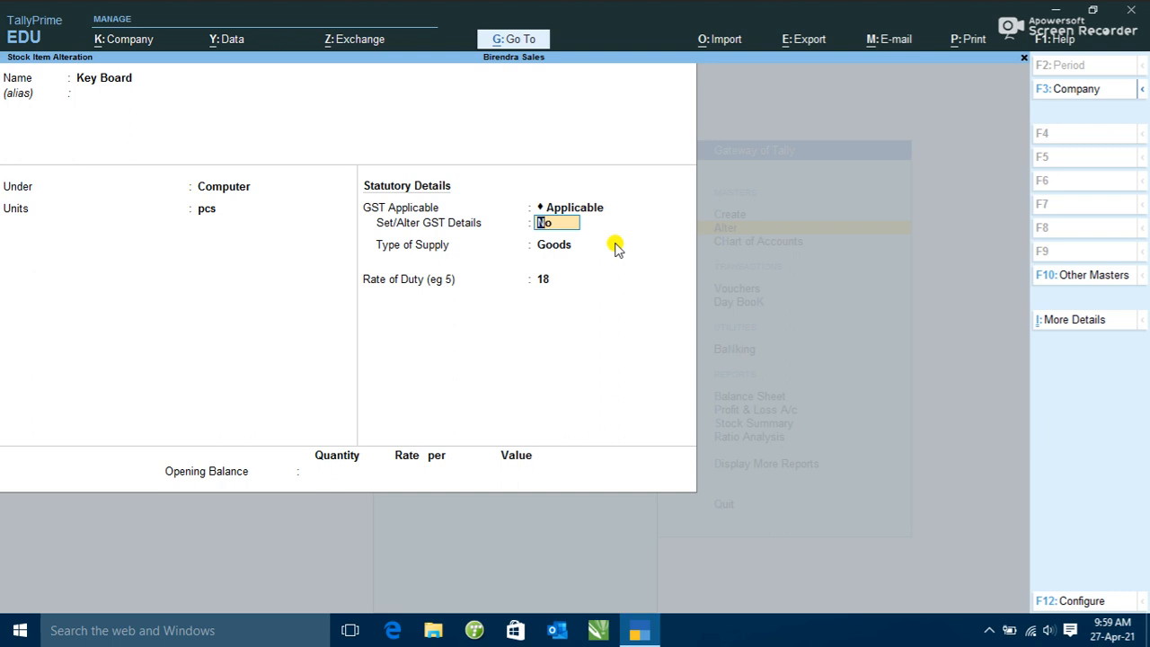
key(Return)
key(Return)
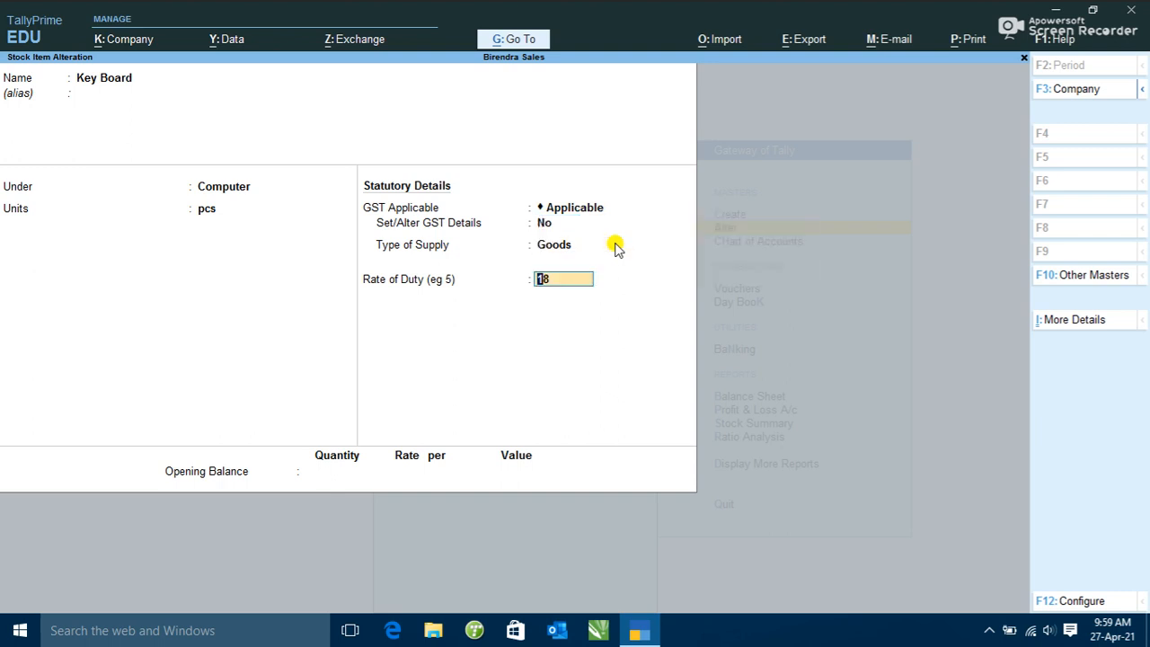
key(Return)
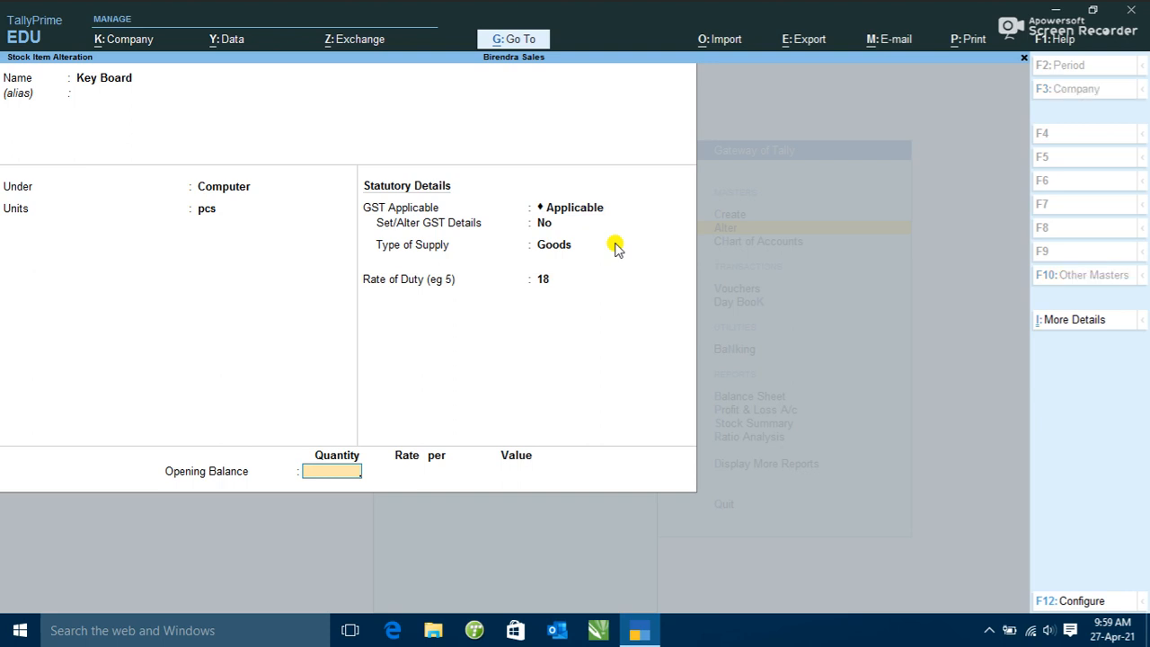
key(Return)
key(Return)
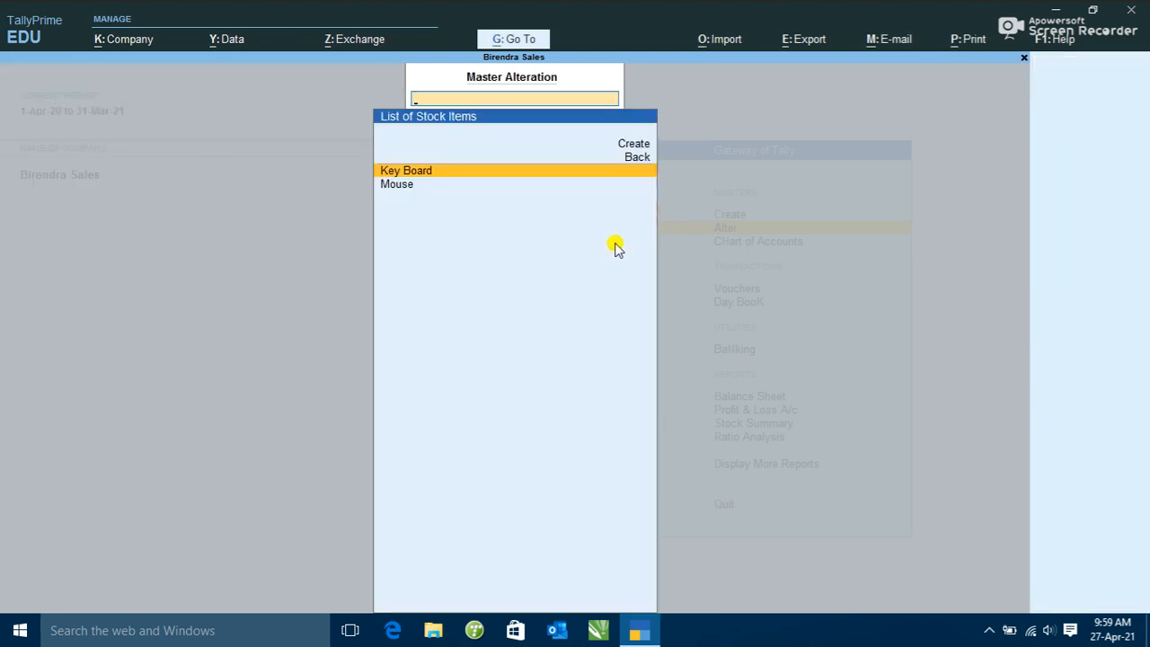
key(Escape)
key(Escape)
key(Escape)
key(Escape)
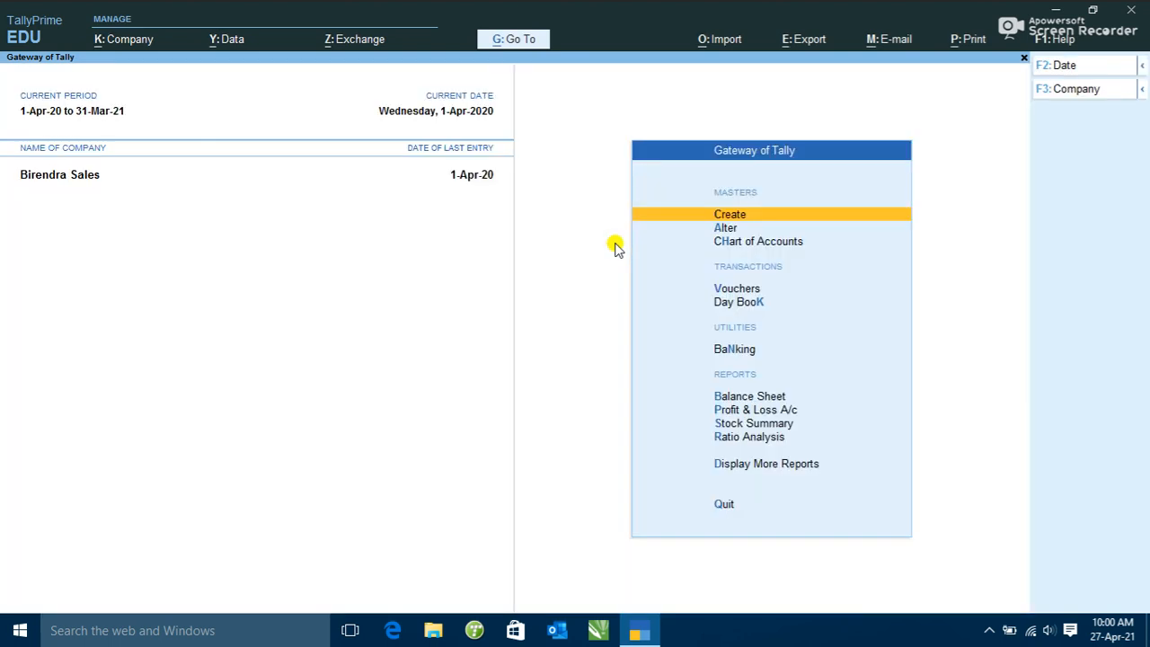
Start a purchase voucher with supplier invoice number 360 dated 1-Apr-20 and Sumam Electrical as the party account.
key(F9)
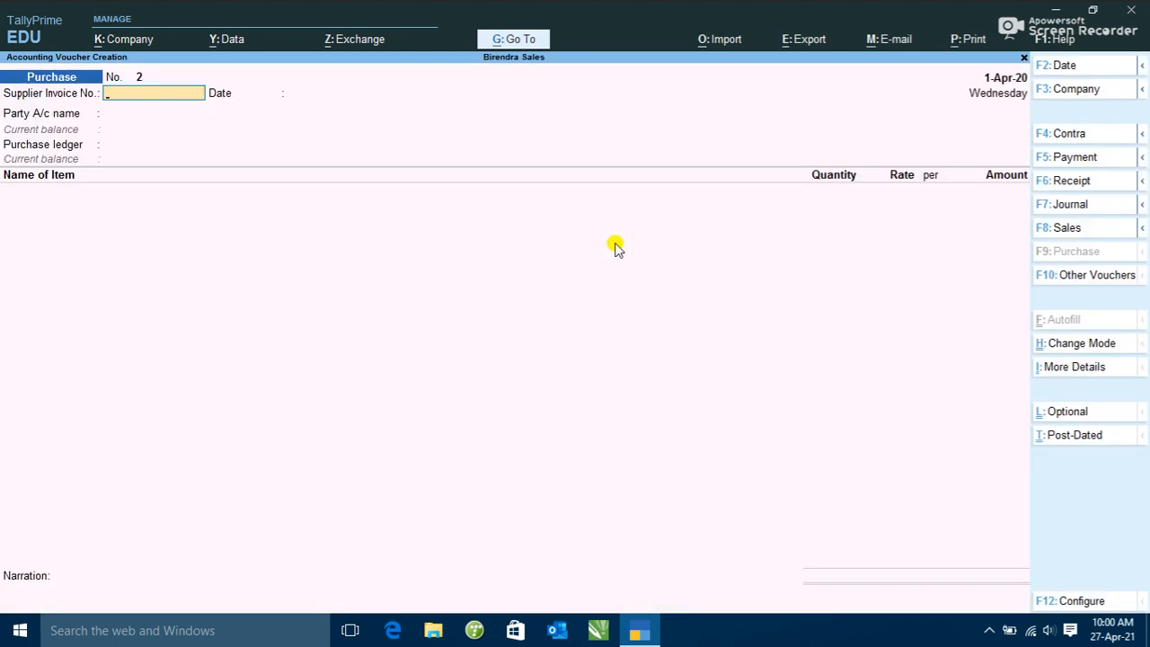
text(360)
key(Return)
key(Return)
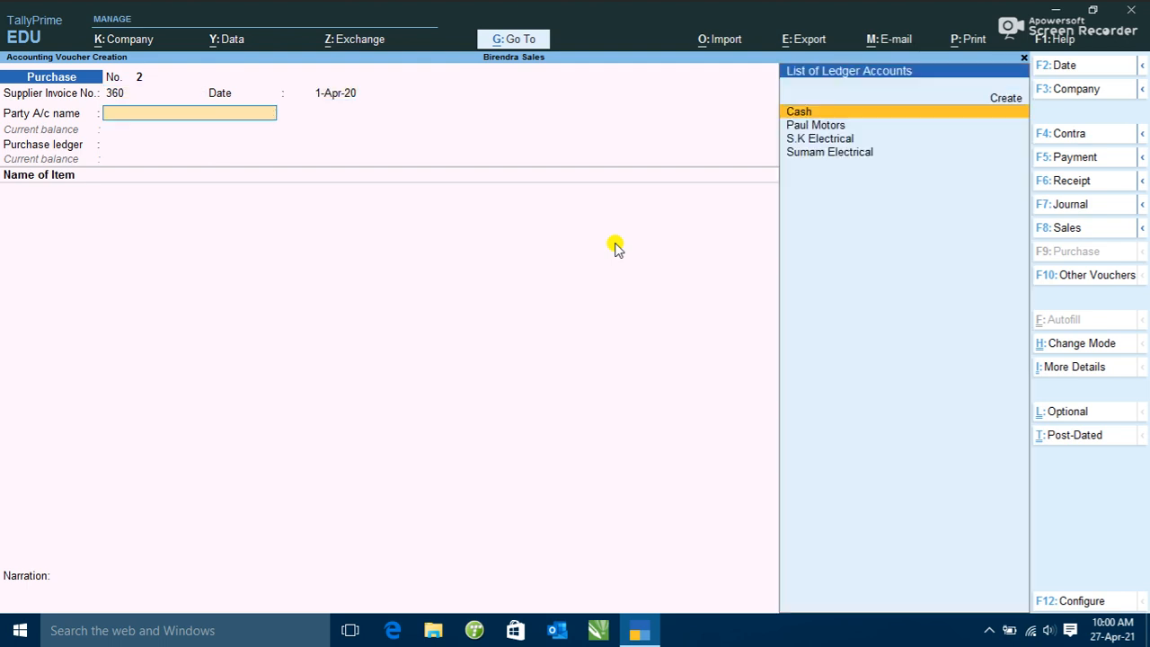
key(Down)
key(Down)
key(Down)
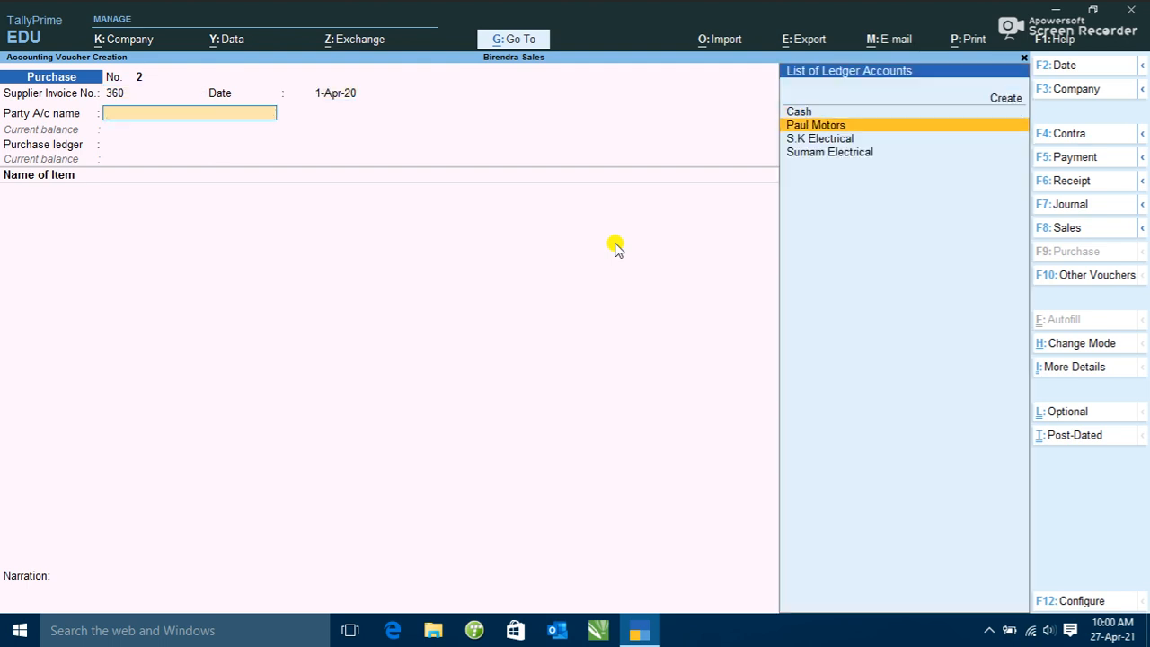
key(Return)
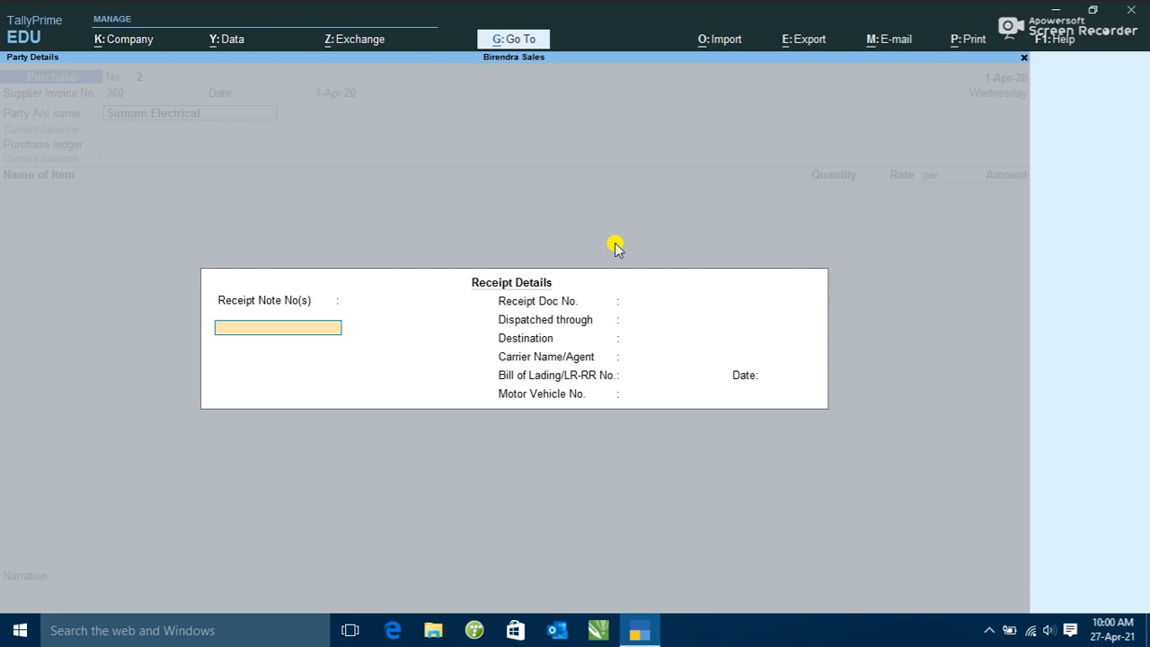
Enter receipt note number 125 dated 1-Apr-20 in the purchase voucher's receipt details.
text(125)
key(Return)
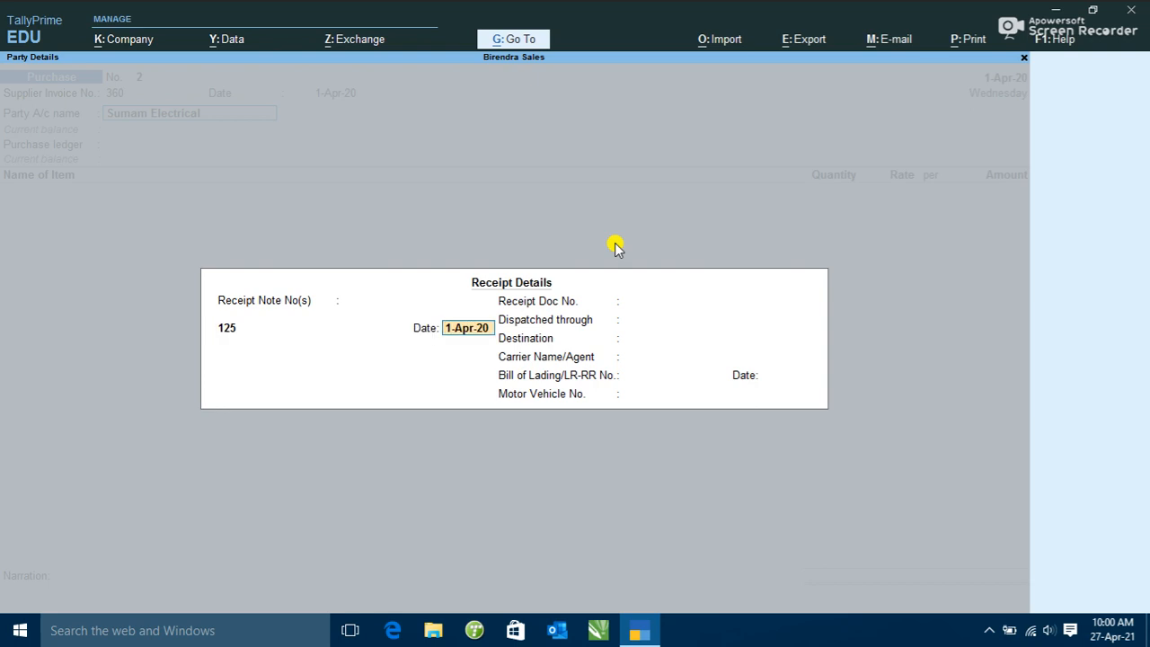
key(Return)
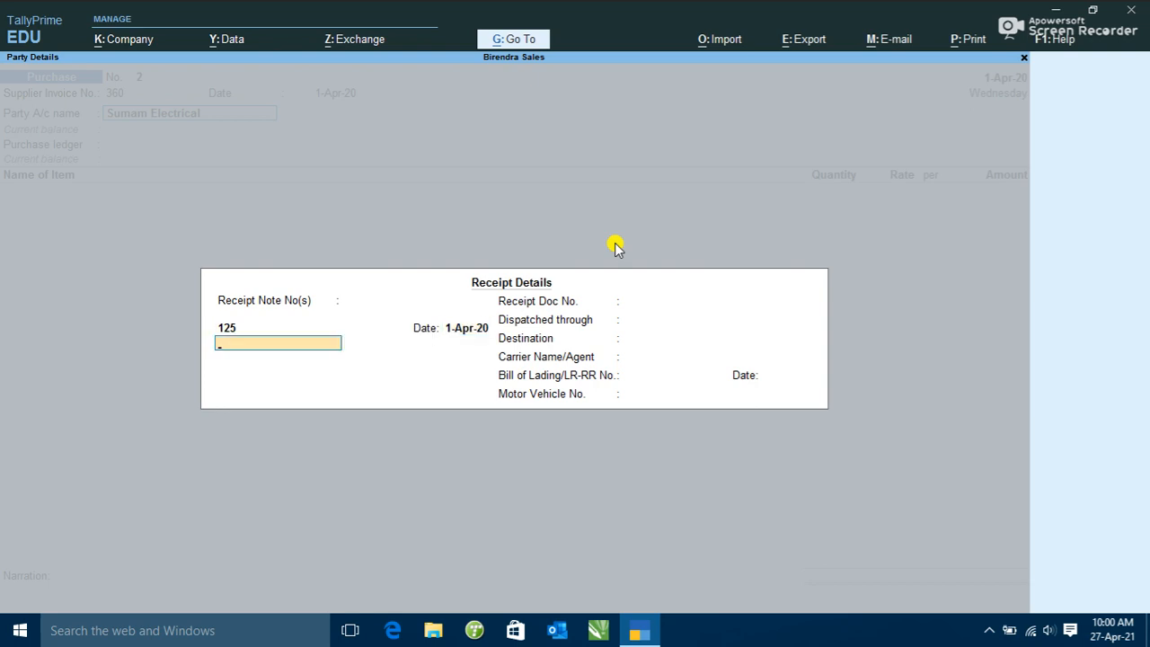
key(Return)
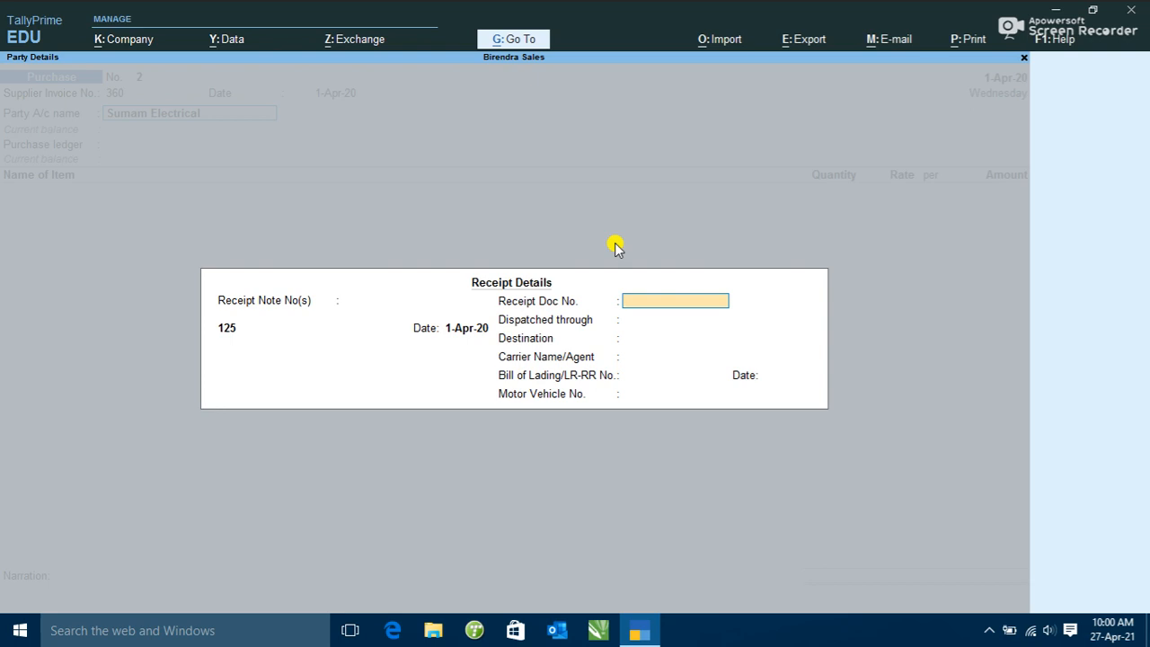
Set the dispatch method to Corgo, leaving the receipt document, destination, carrier and bill of lading details blank.
key(Return)
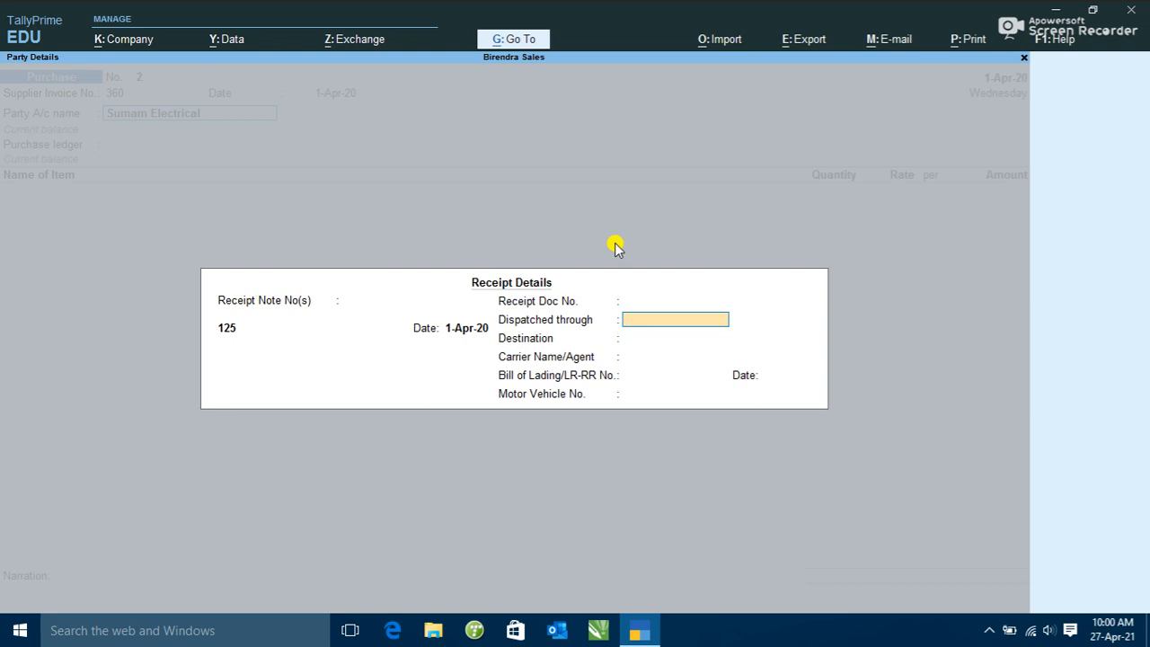
text(Lo)
key(BackSpace)
key(BackSpace)
key(BackSpace)
text(Corgo)
key(Return)
key(Return)
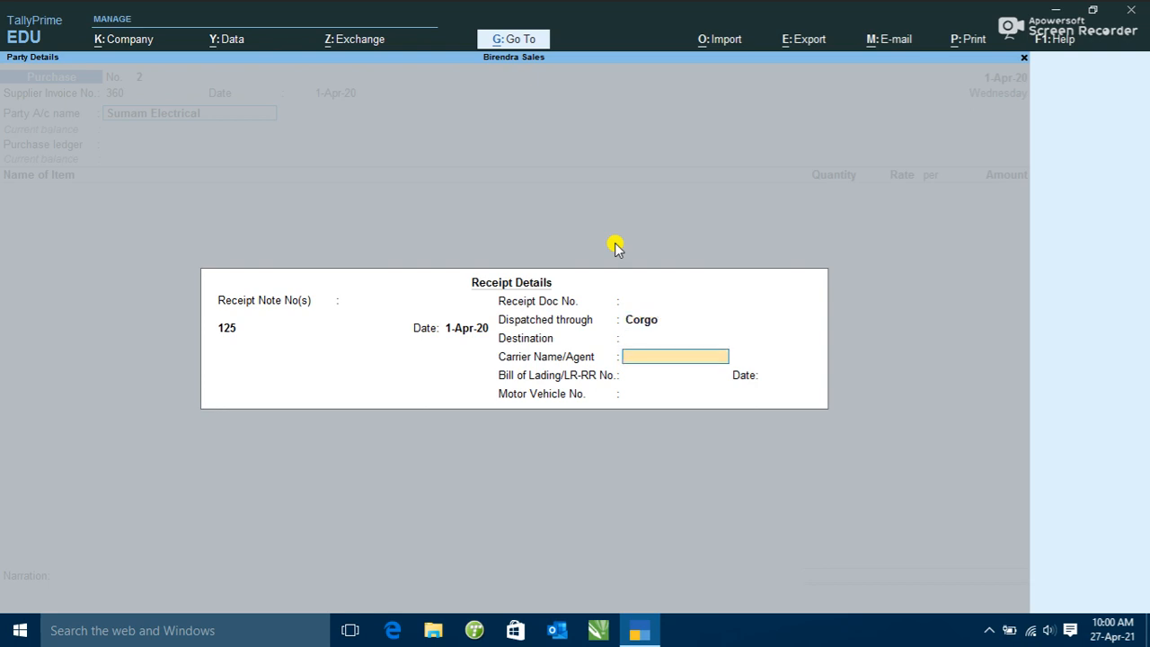
key(Return)
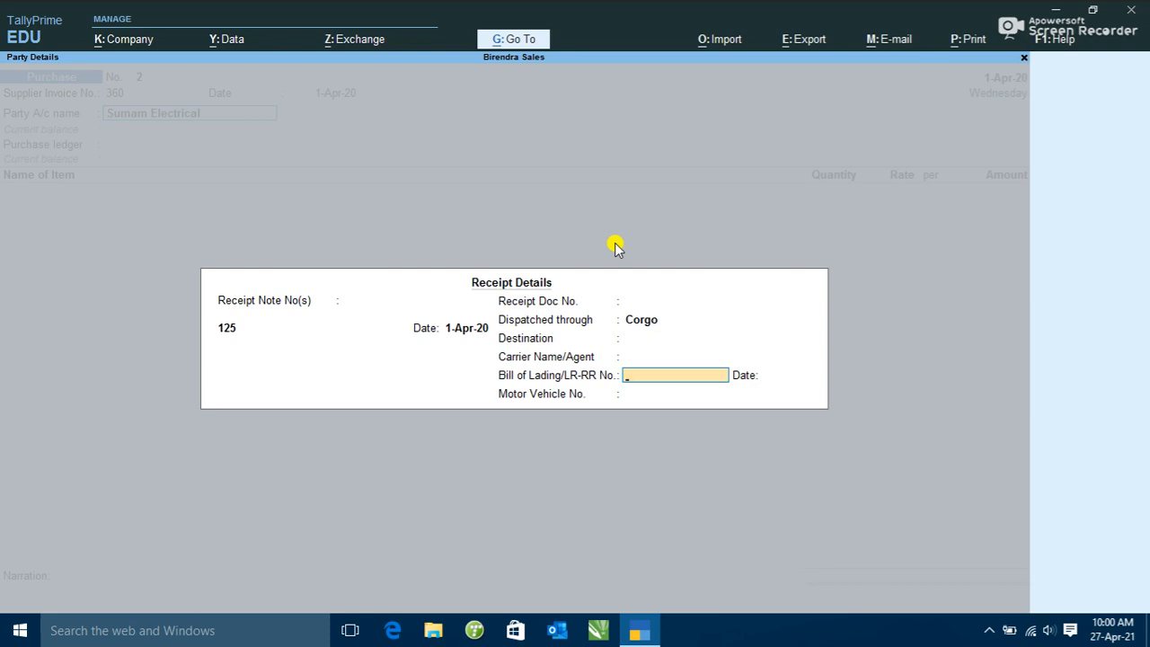
key(Return)
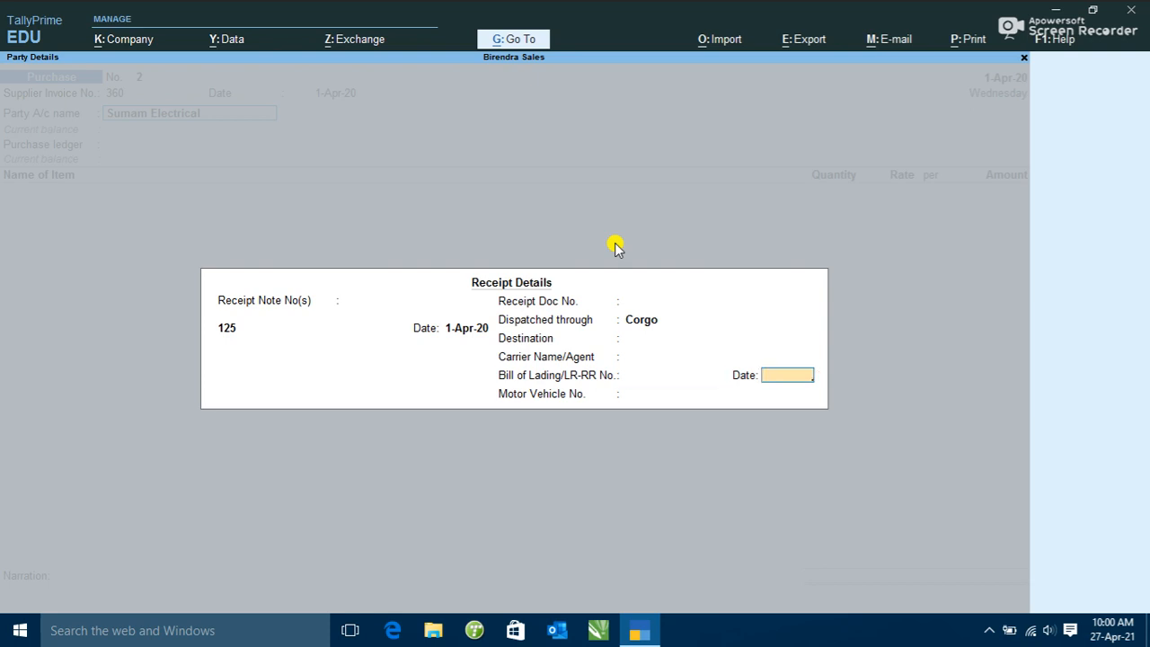
key(Return)
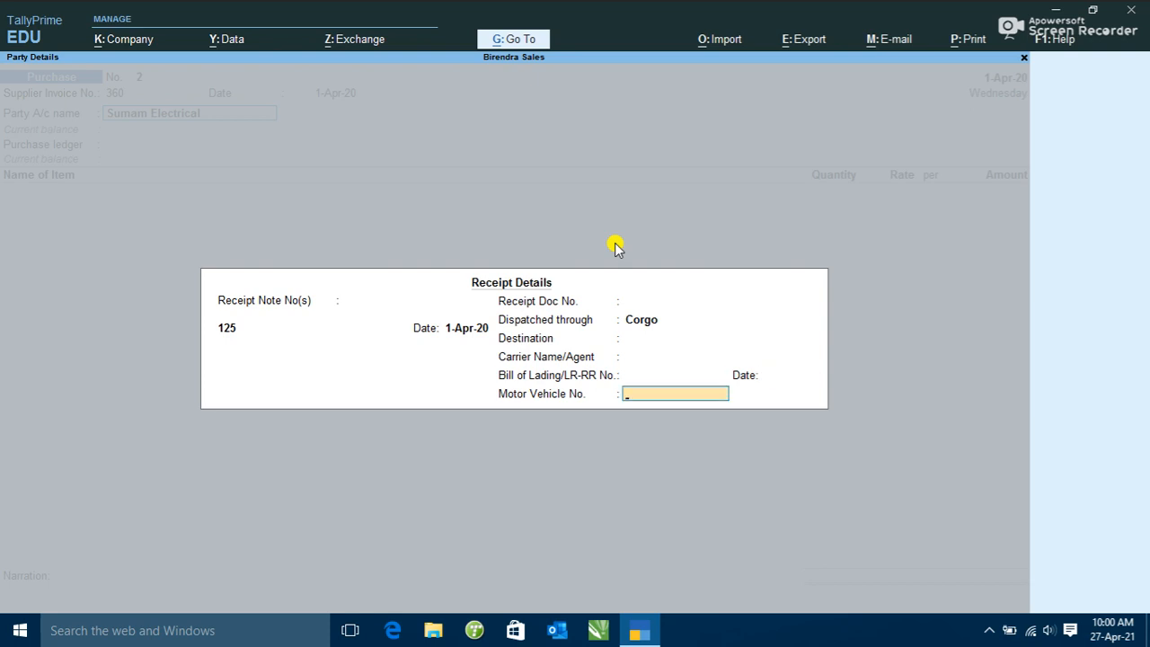
Enter the motor vehicle number and accept the supplier's party details with Delhi as the state.
text(DI0125)
key(BackSpace)
key(BackSpace)
text(1hl2365)
key(Return)
key(Return)
key(Return)
key(Return)
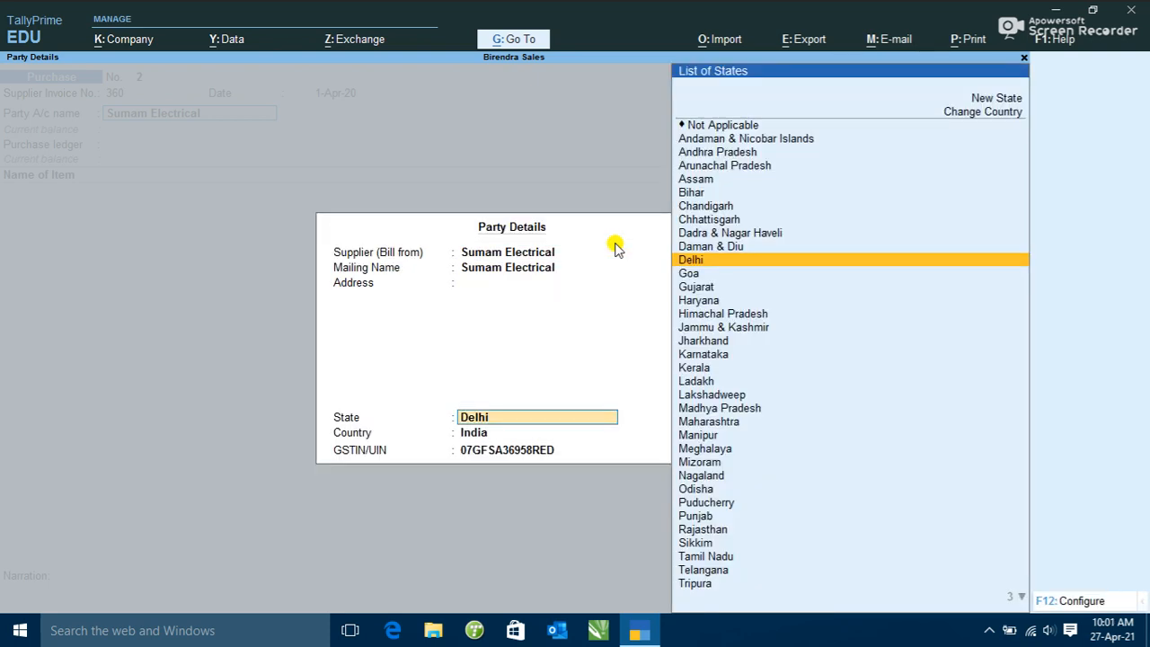
key(Return)
key(Return)
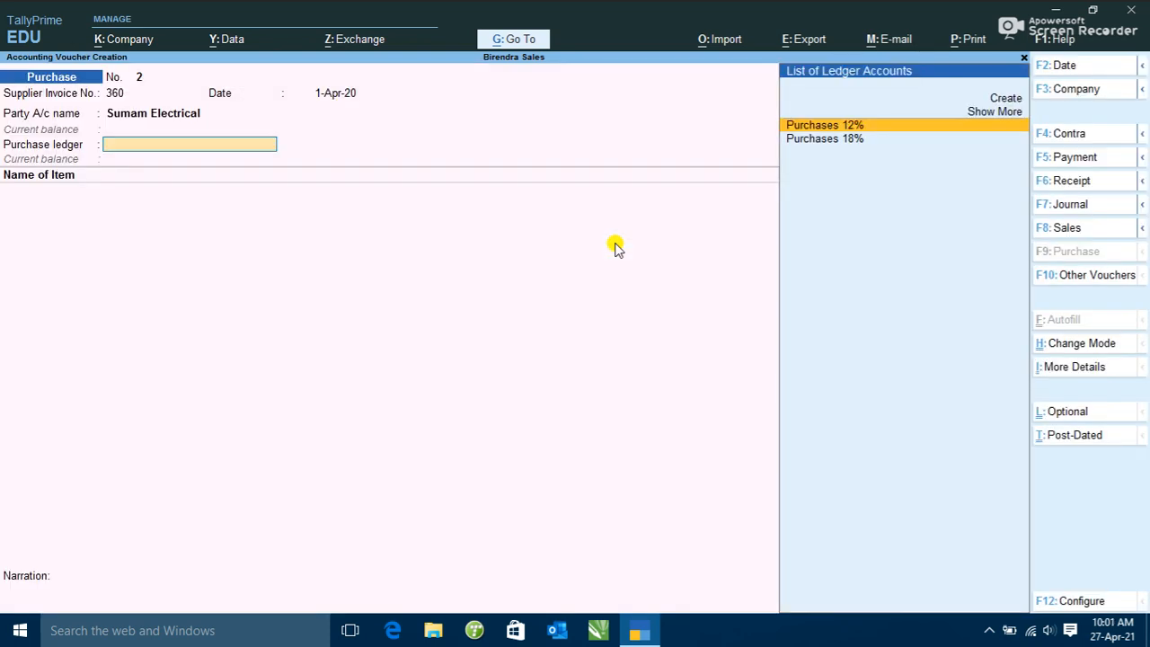
Choose Purchases 18% as the purchase ledger and add Key Board as the voucher's first item.
key(Down)
key(Return)
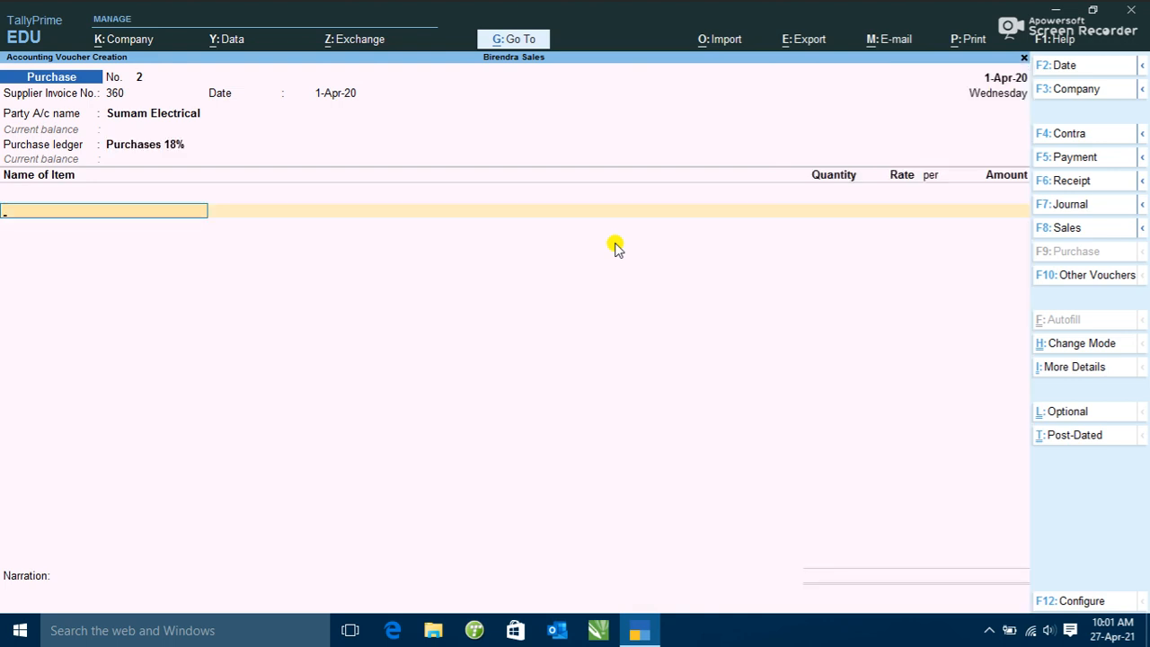
text(K)
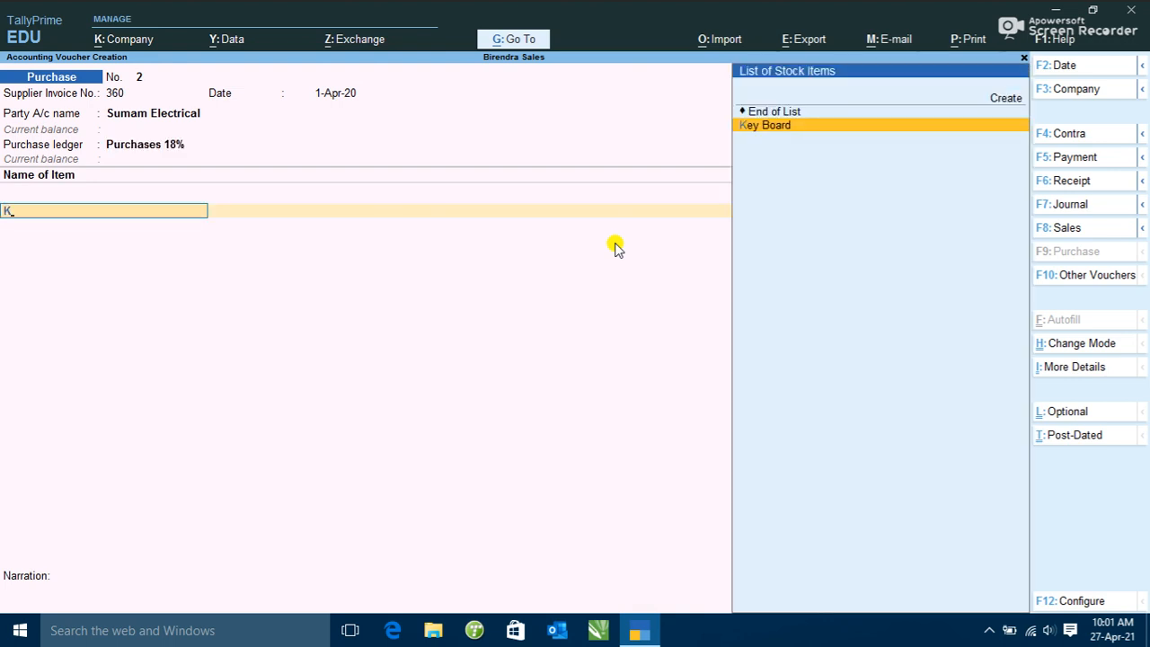
text(k)
key(Return)
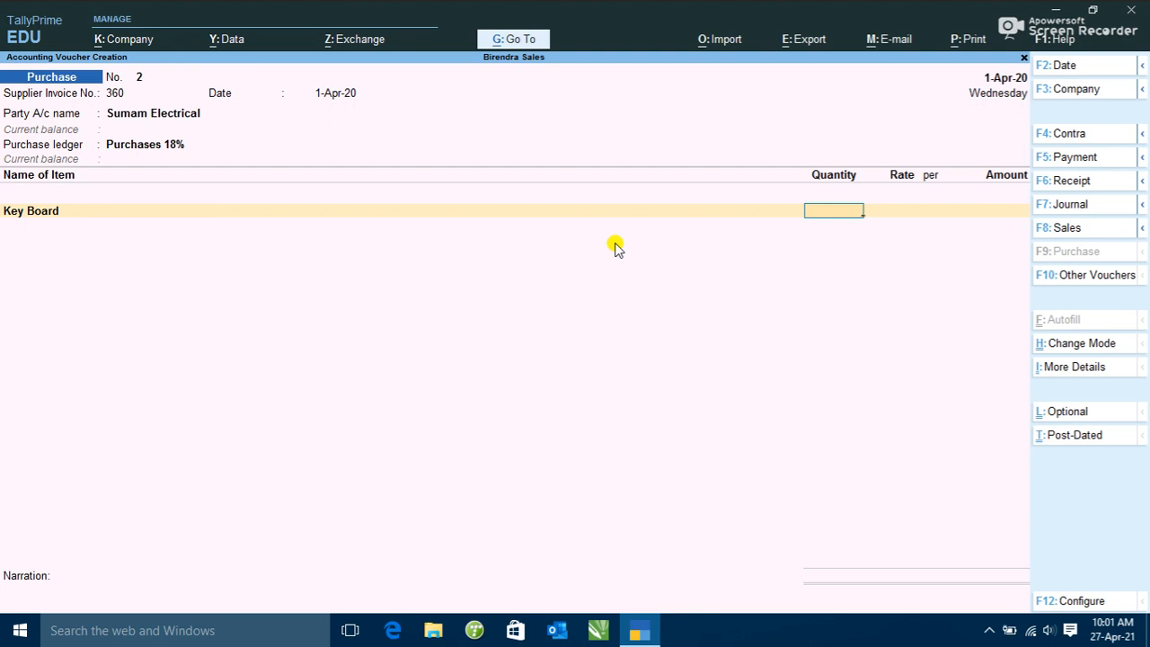
Set the Key Board line to a quantity of 125 pcs at a rate of 300 per pcs.
text(125)
key(Return)
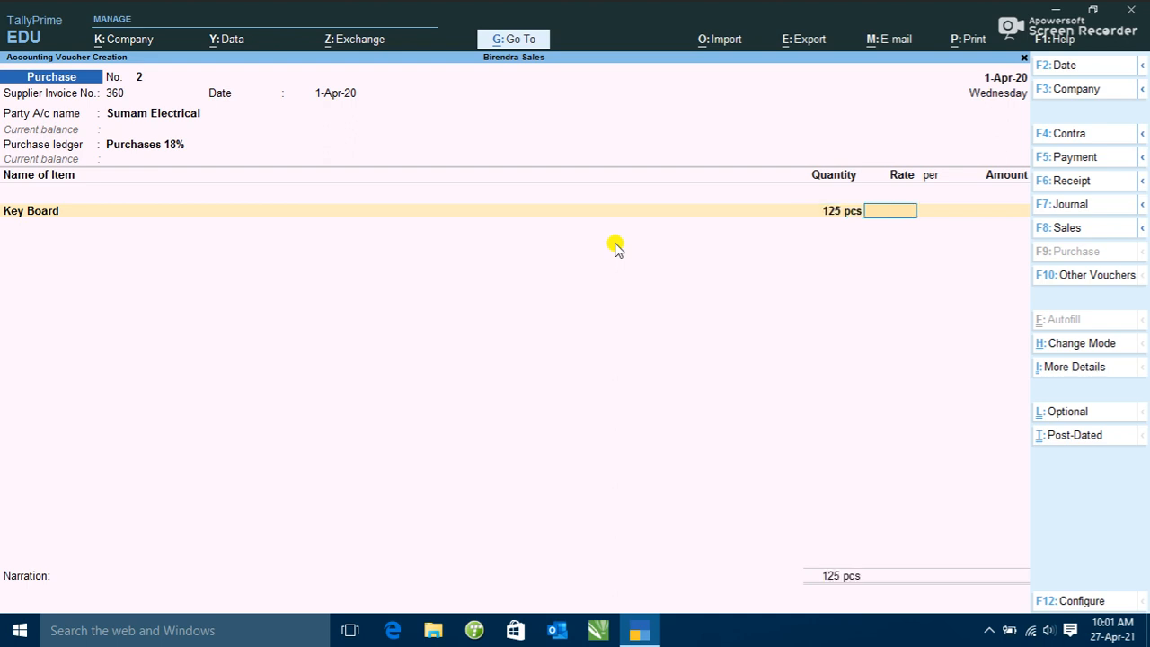
text(300)
key(Return)
key(Return)
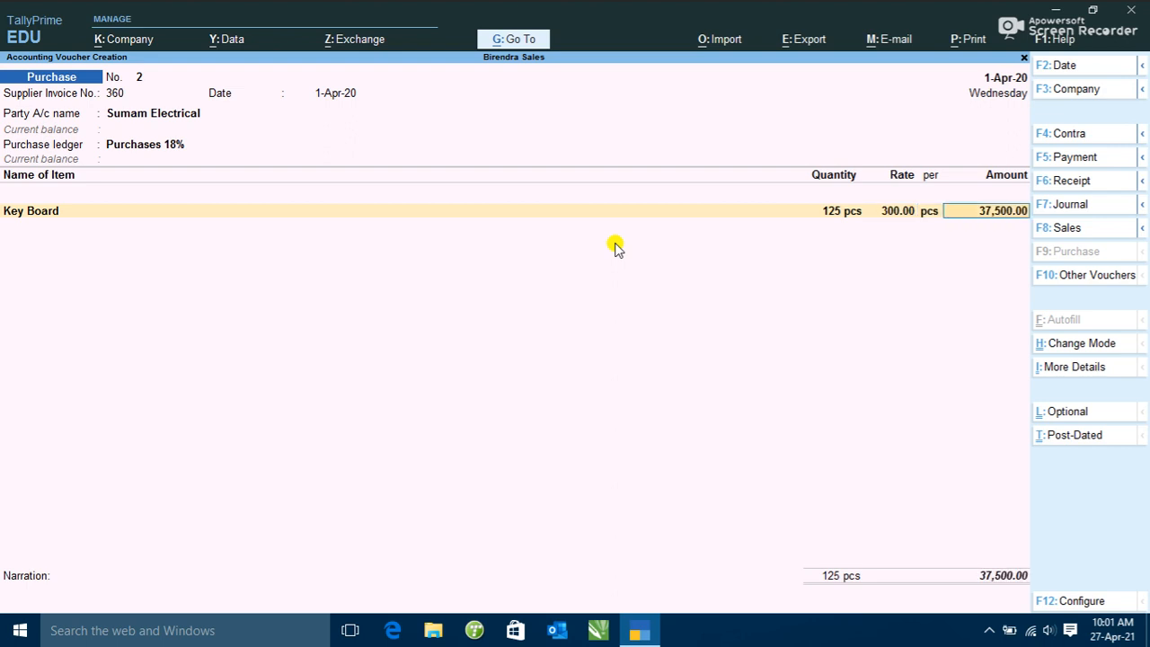
key(Return)
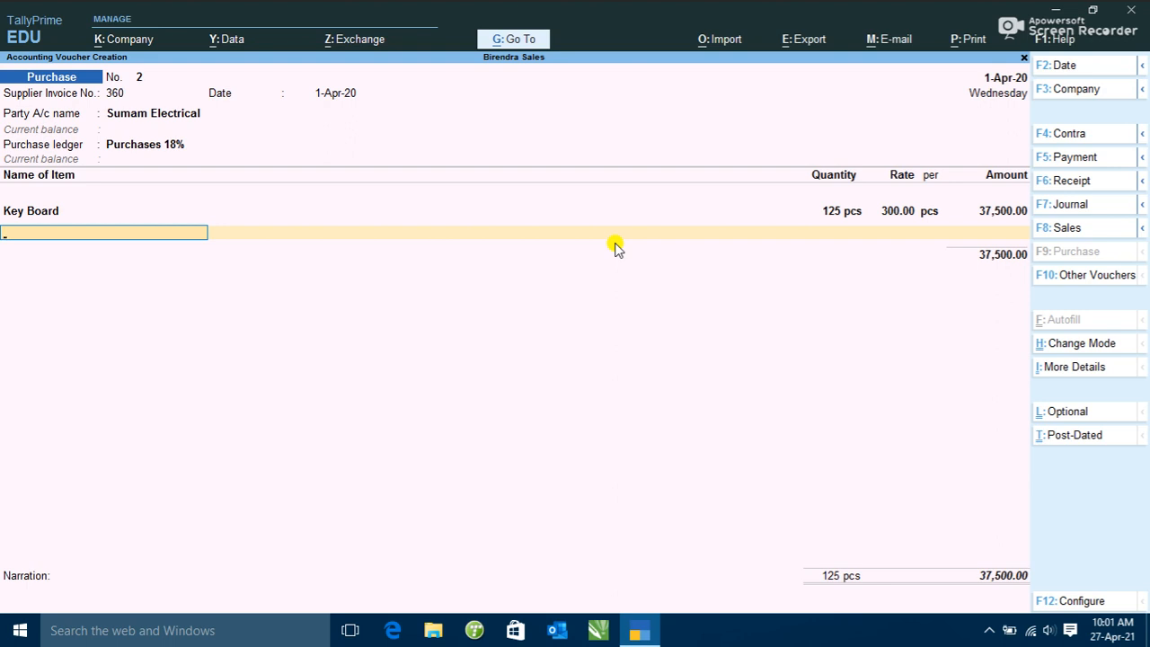
End the item list, leave the narration blank, and save the purchase voucher despite the tax warning.
key(Return)
key(Return)
key(Return)
key(Return)
key(Return)
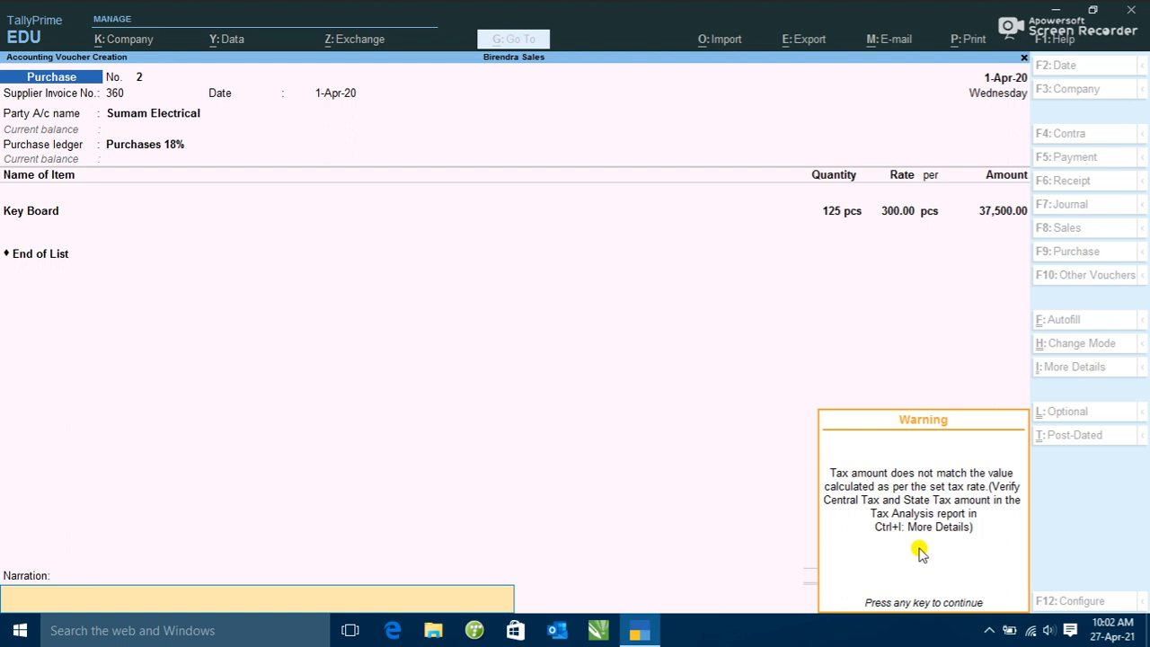
key(Return)
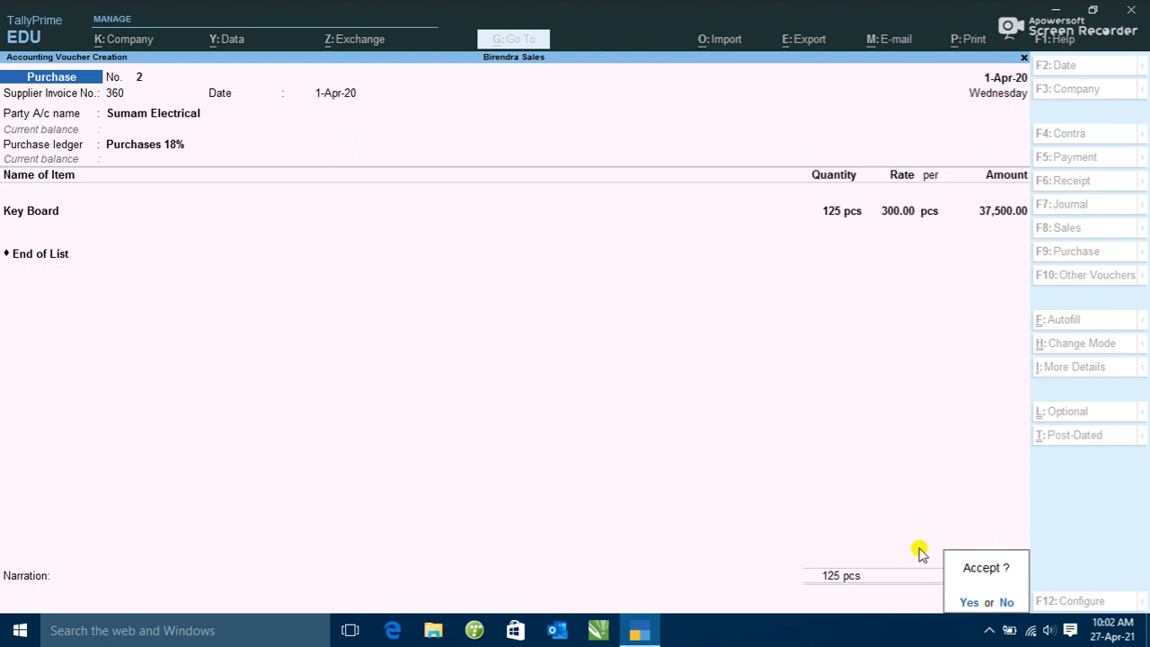
key(Return)
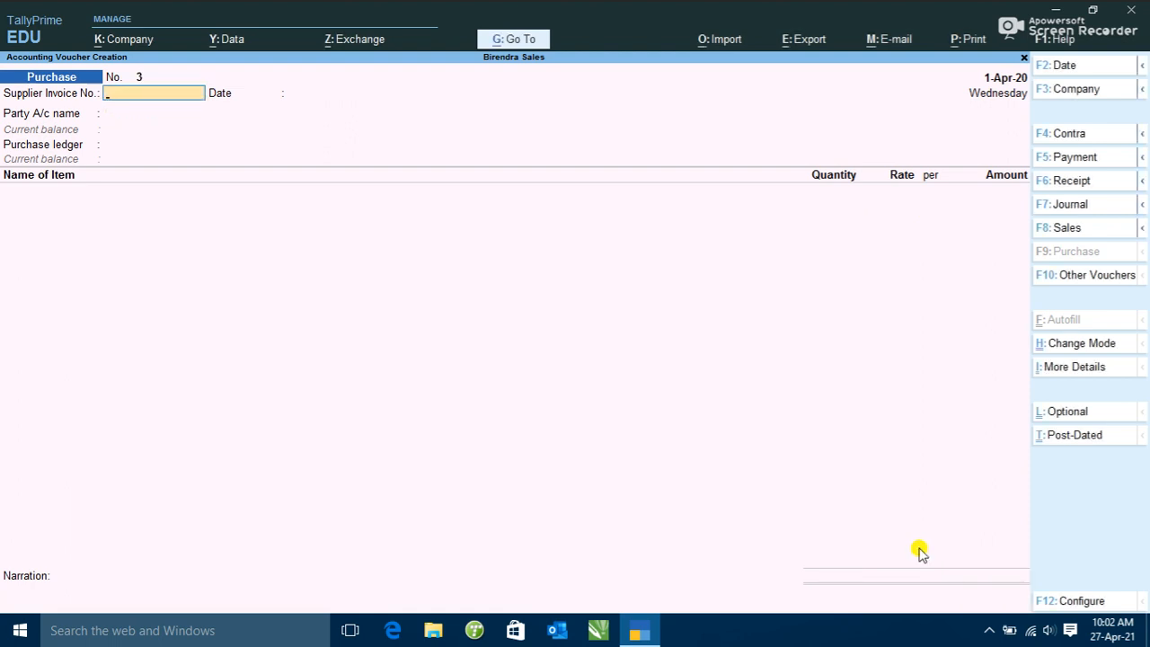
key(ctrl+alt+e)
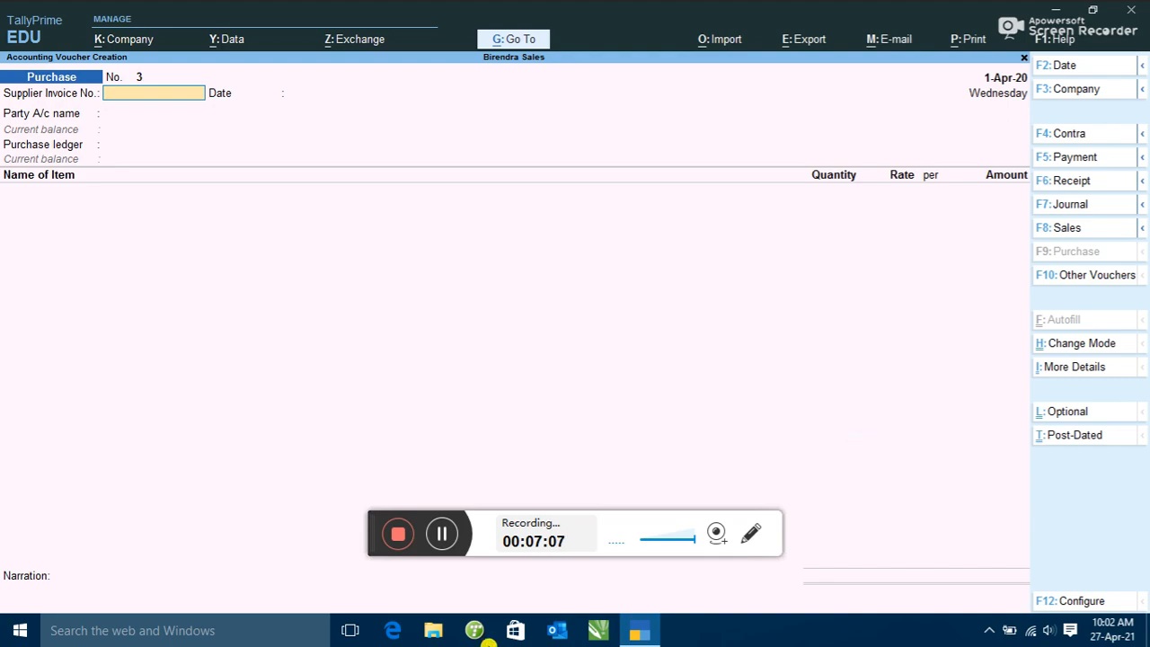